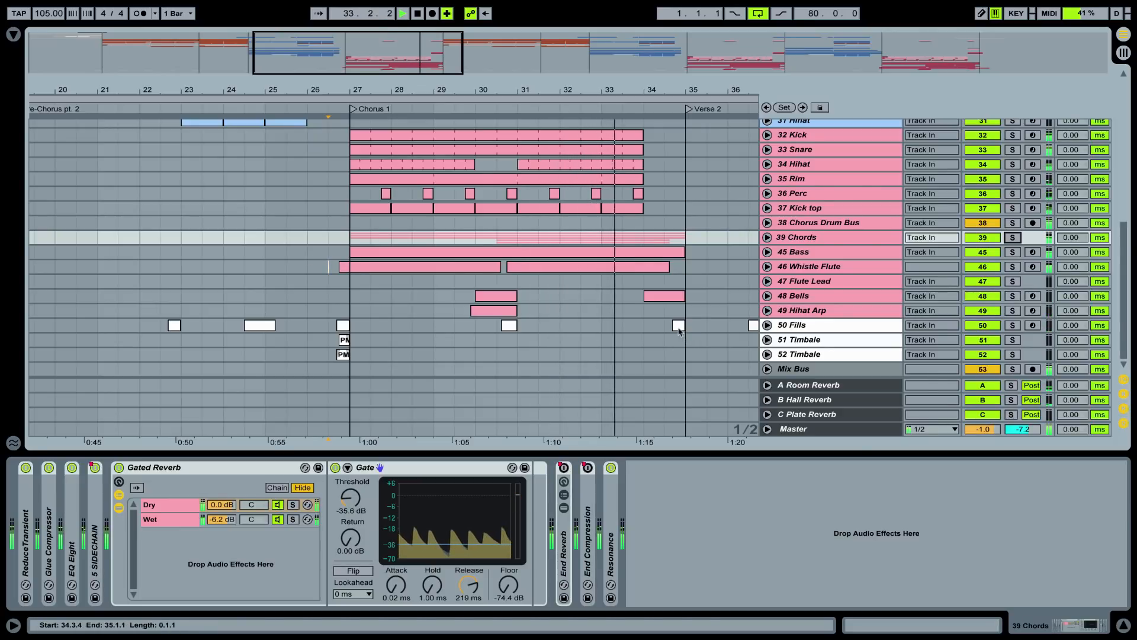
Inspect the Fills clip just before Verse 2 in the song arrangement and stop playback
left_click(679, 330)
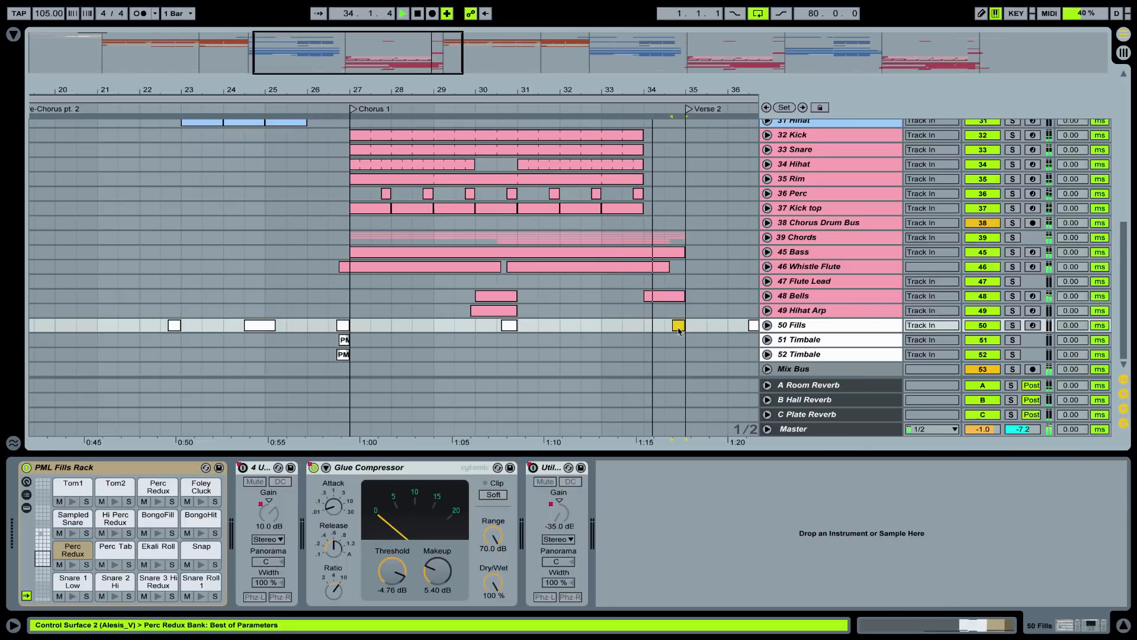
key("space")
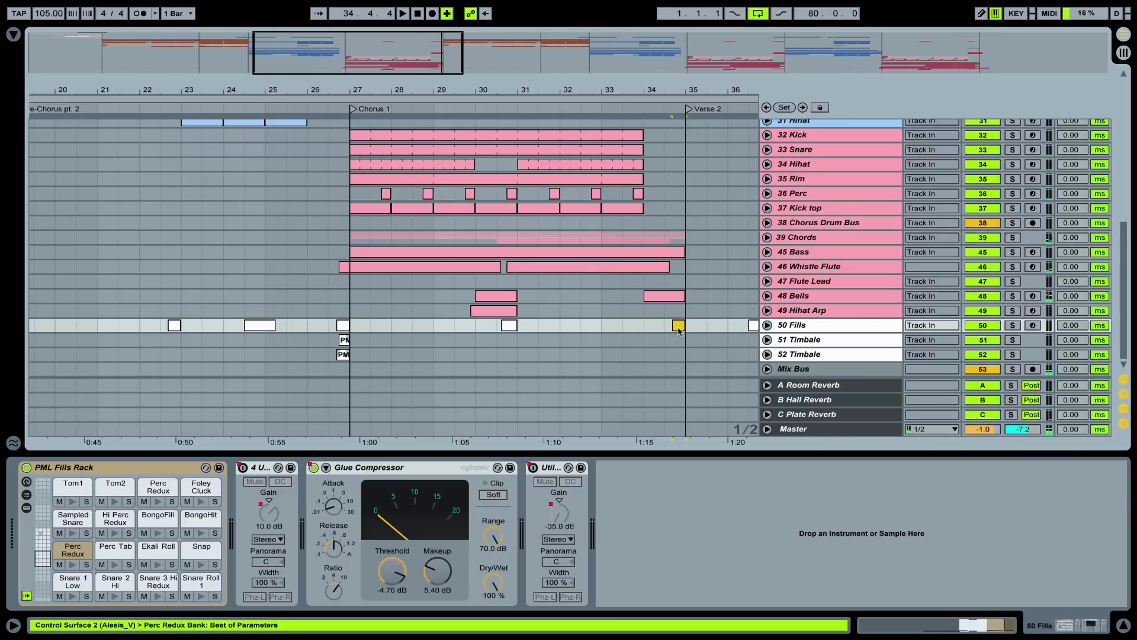
left_click(816, 259)
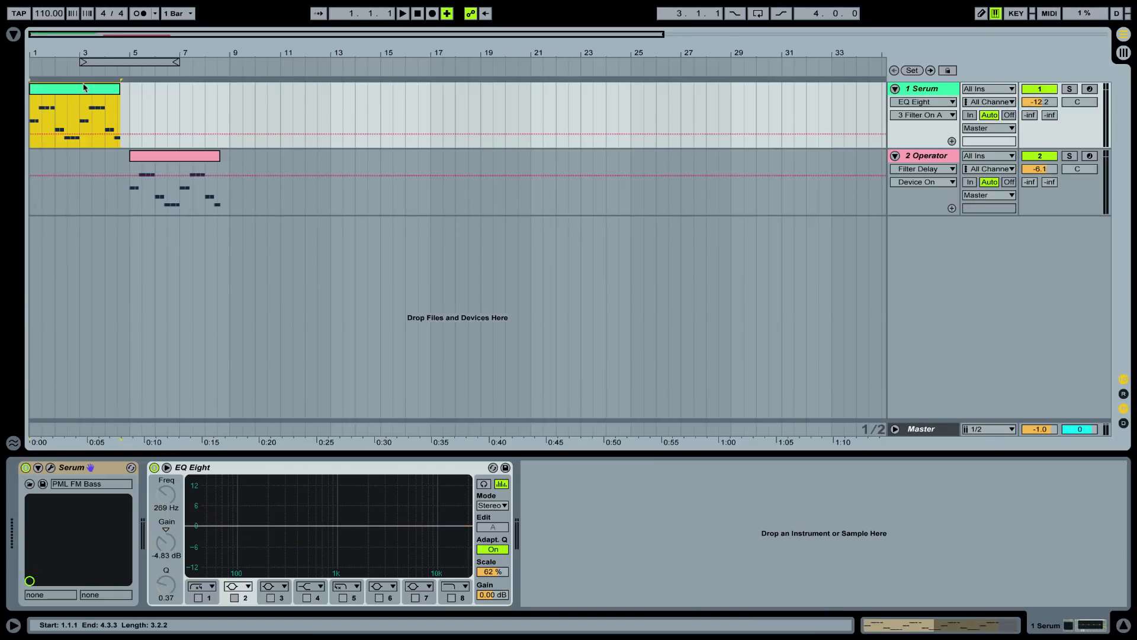
Audition the Serum bass clip and the Operator bass clip to compare their sounds
key("space")
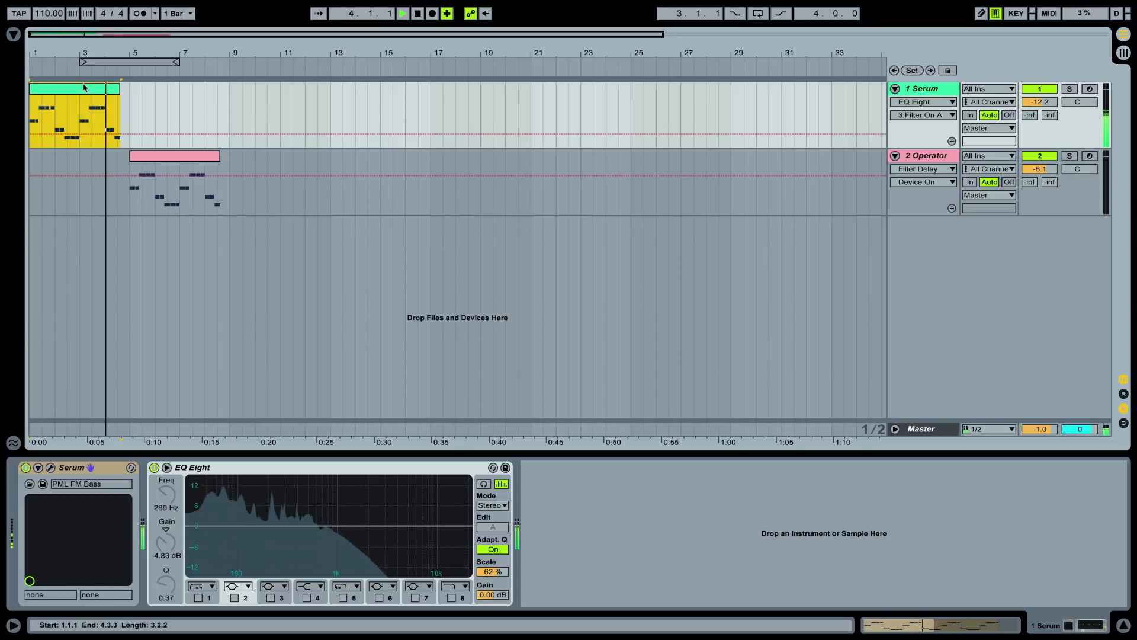
key("space")
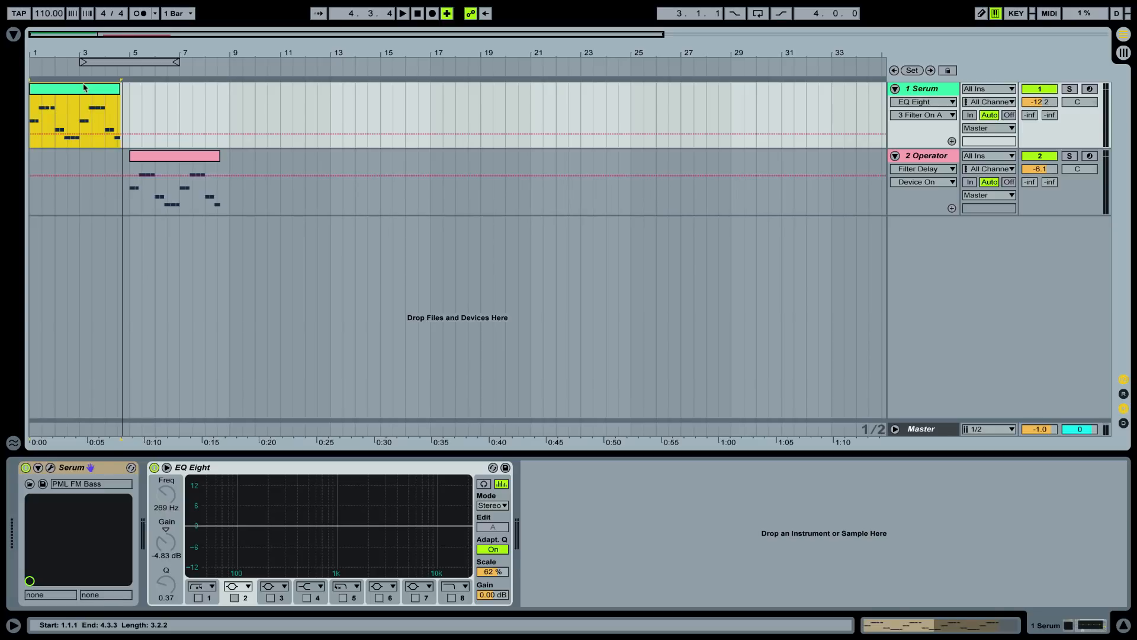
left_click(175, 157)
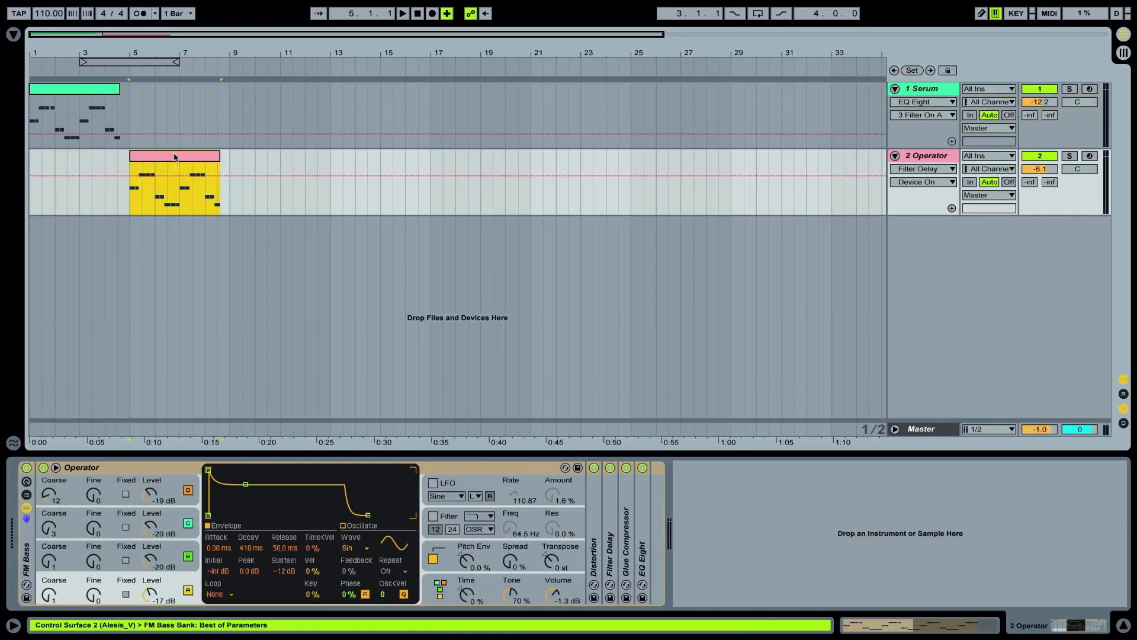
key("space")
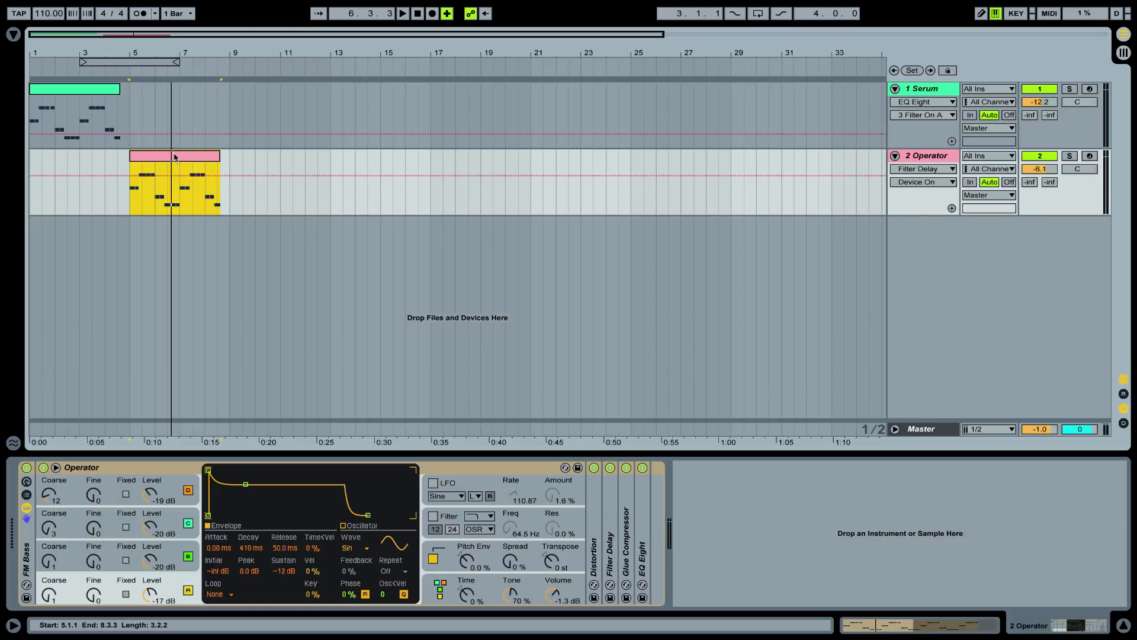
Duplicate the Serum track and remove EQ Eight from the copy
left_click(90, 90)
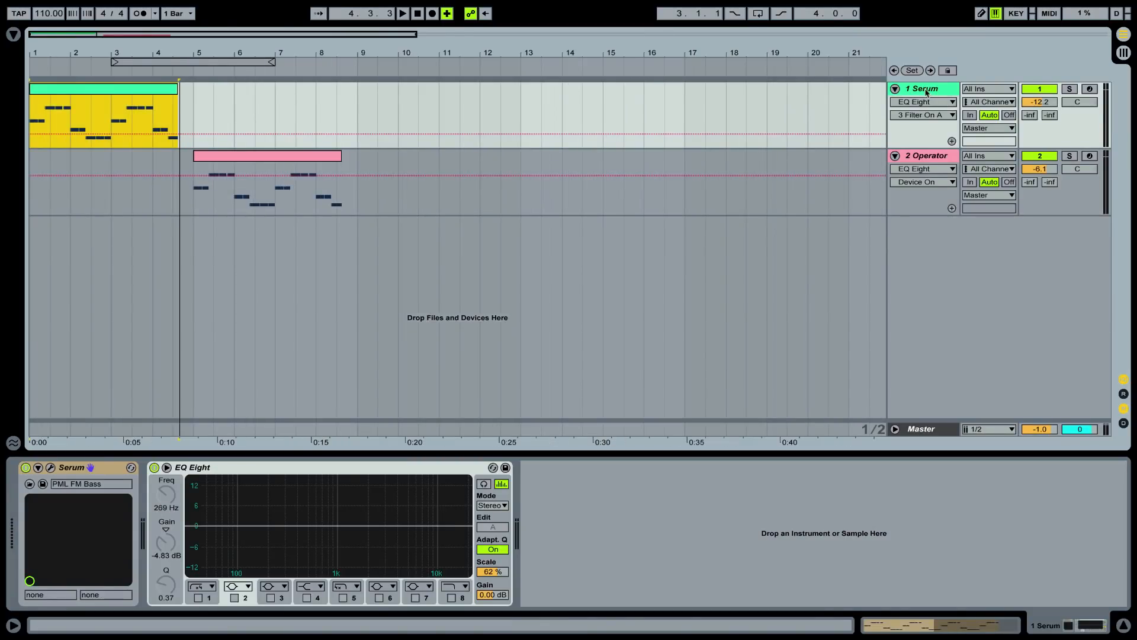
key("ctrl+d")
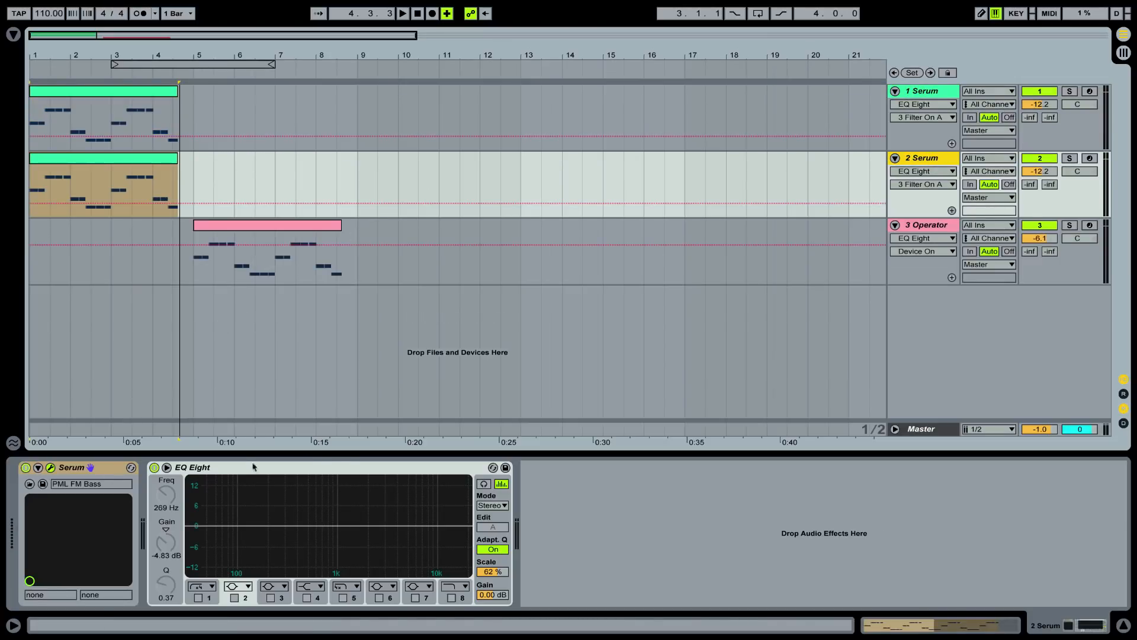
left_click(232, 468)
key("Delete")
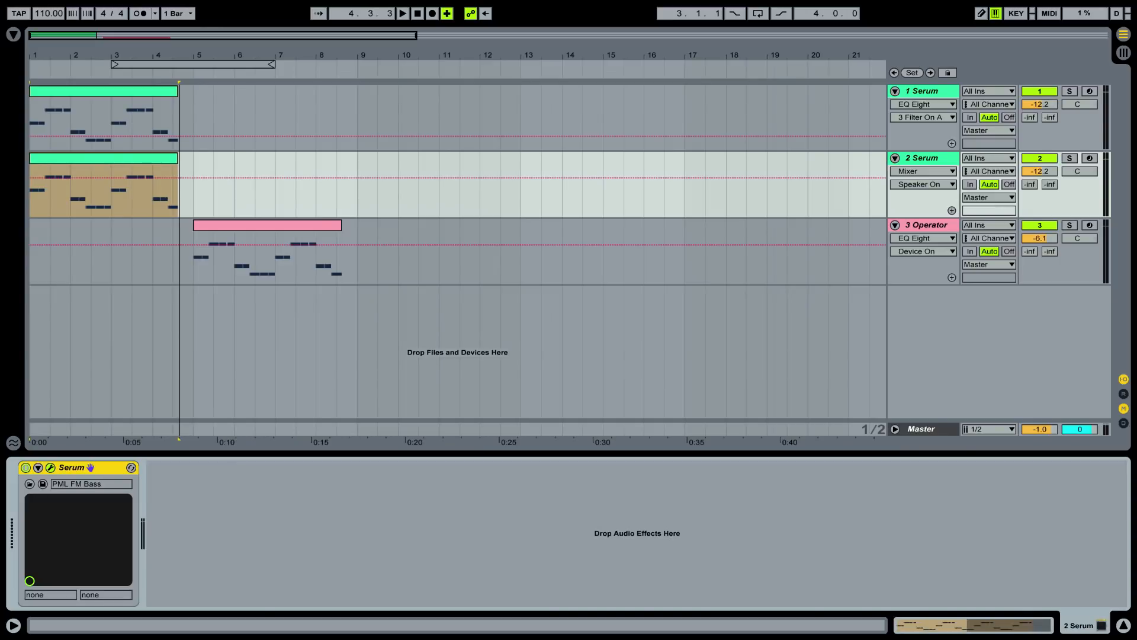
Reset the duplicated track's Serum instrument to the Init preset
left_click_drag(1136, 415, 576, 89)
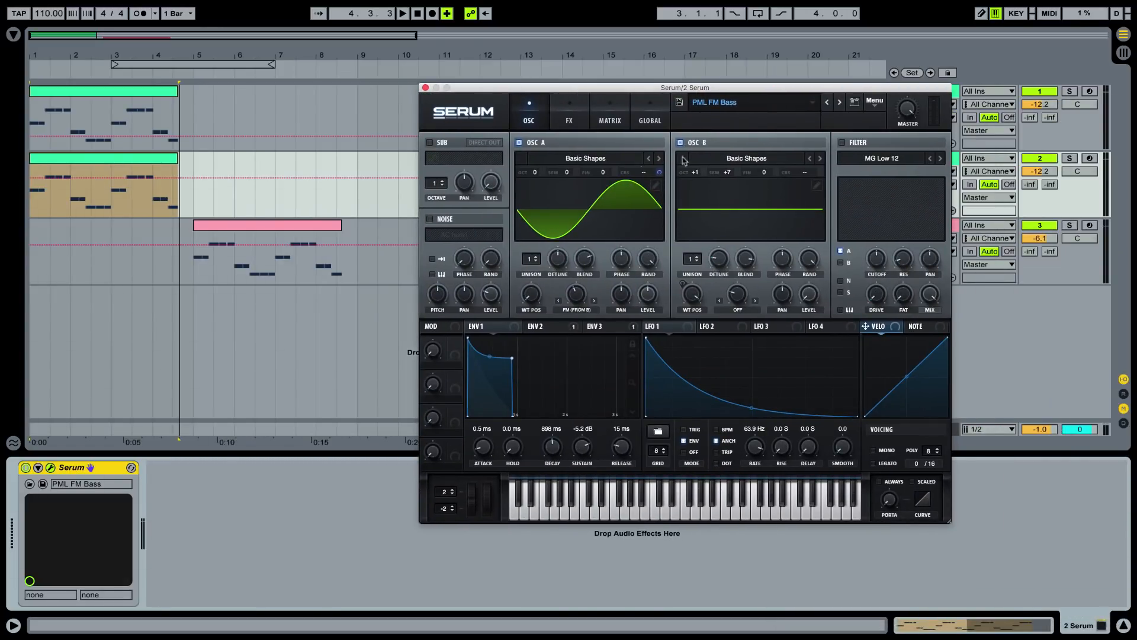
left_click(875, 102)
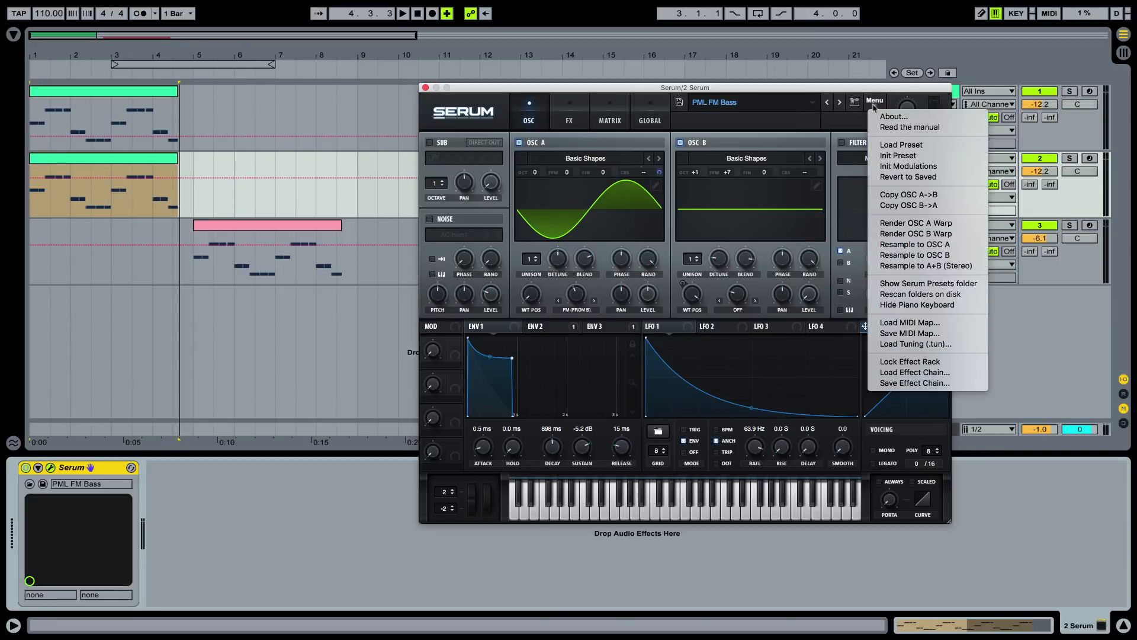
left_click(899, 156)
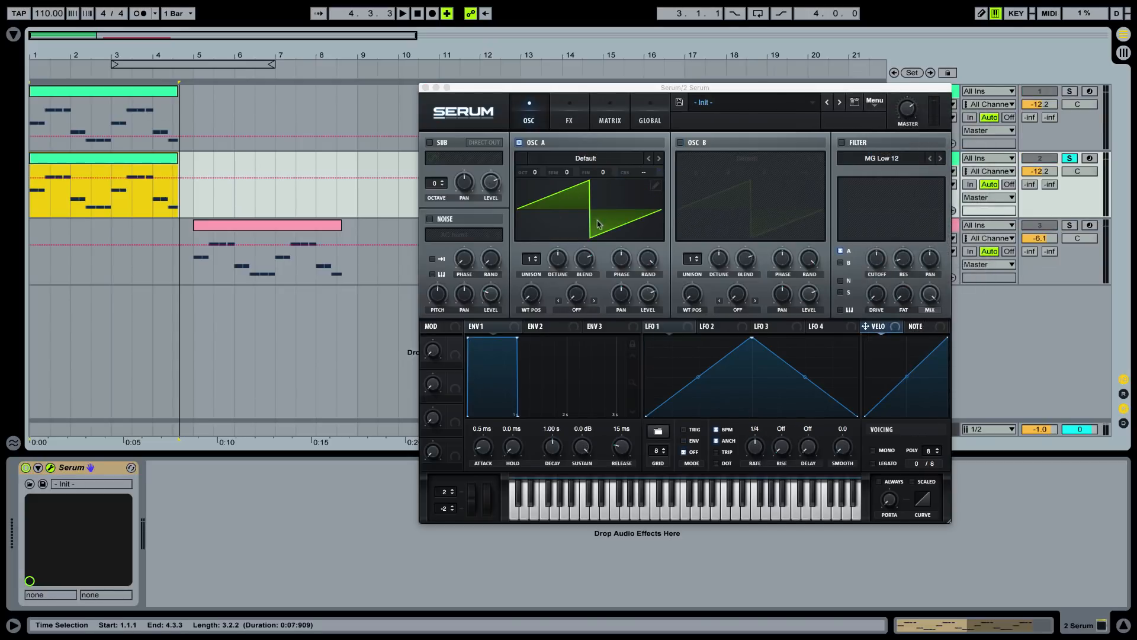
Enable oscillator B and load the Basic Shapes wavetable in both oscillator A and oscillator B
left_click(658, 160)
left_click(659, 160)
left_click(658, 160)
left_click(659, 160)
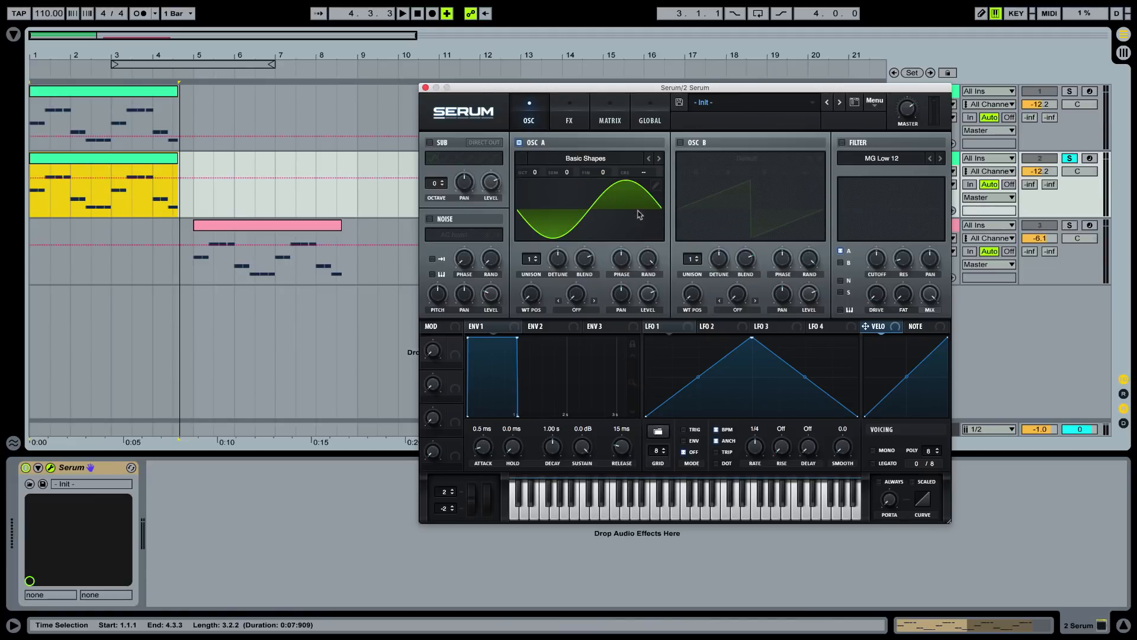
left_click(681, 143)
left_click(820, 159)
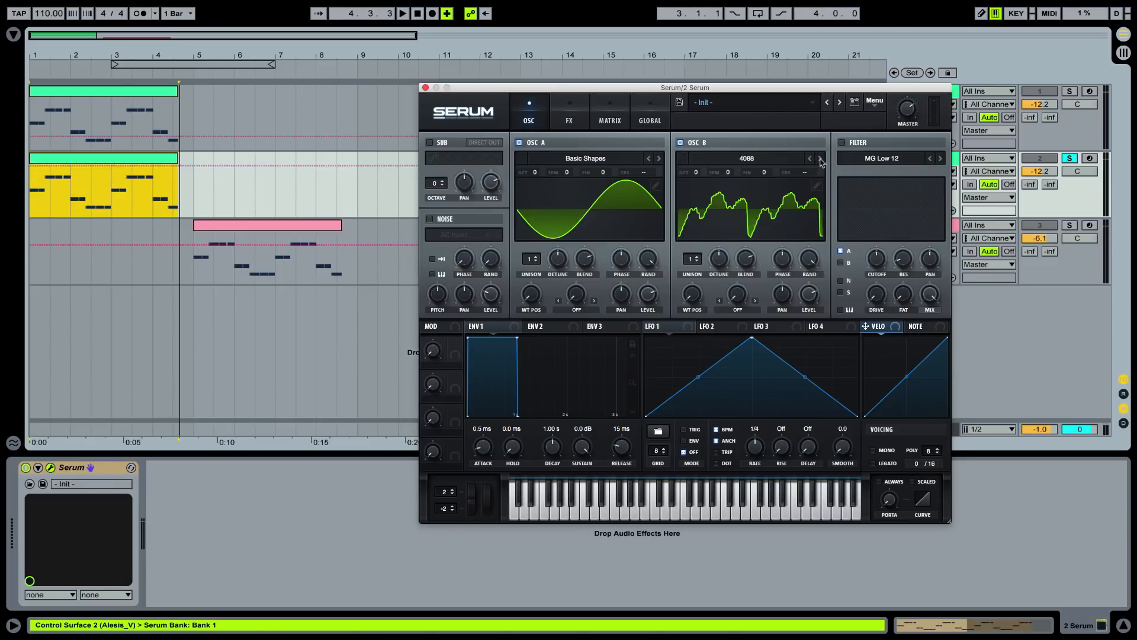
left_click(820, 158)
left_click(821, 159)
left_click(821, 159)
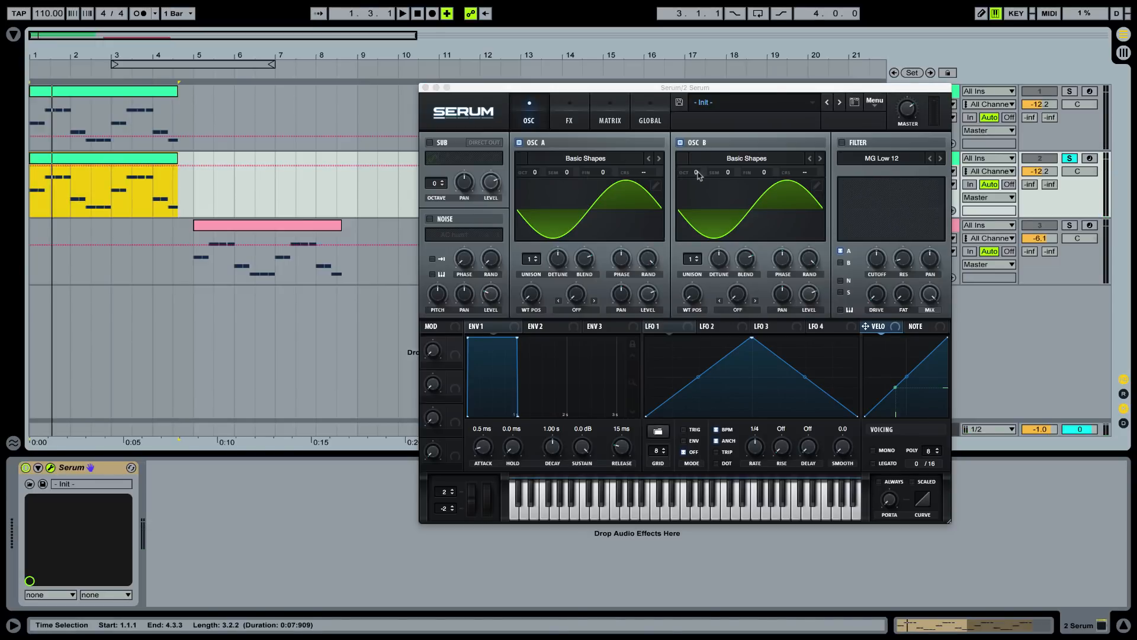
Tune oscillator B to +1 octave and +7 semitones, and audition the clip
left_click_drag(698, 174, 698, 167)
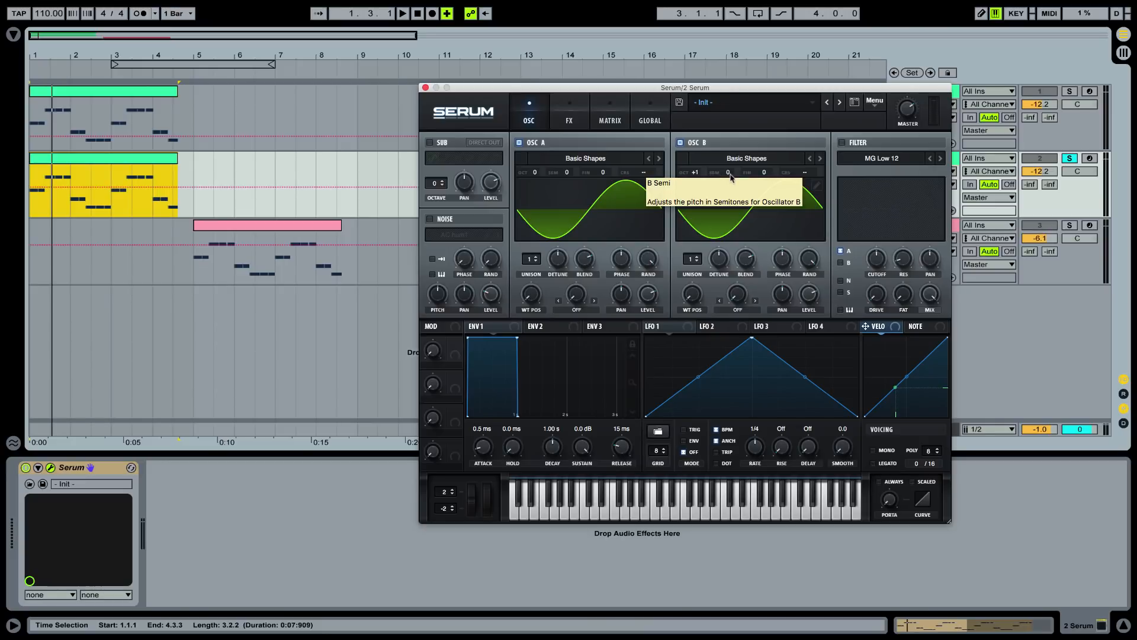
left_click_drag(730, 176, 738, 142)
key("space")
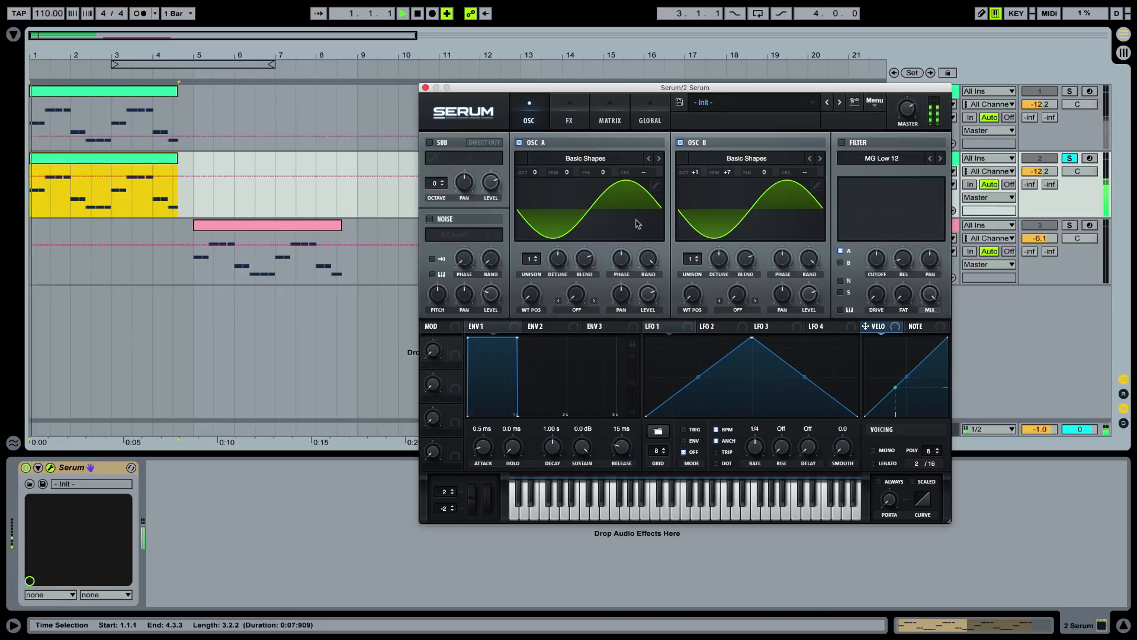
key("space")
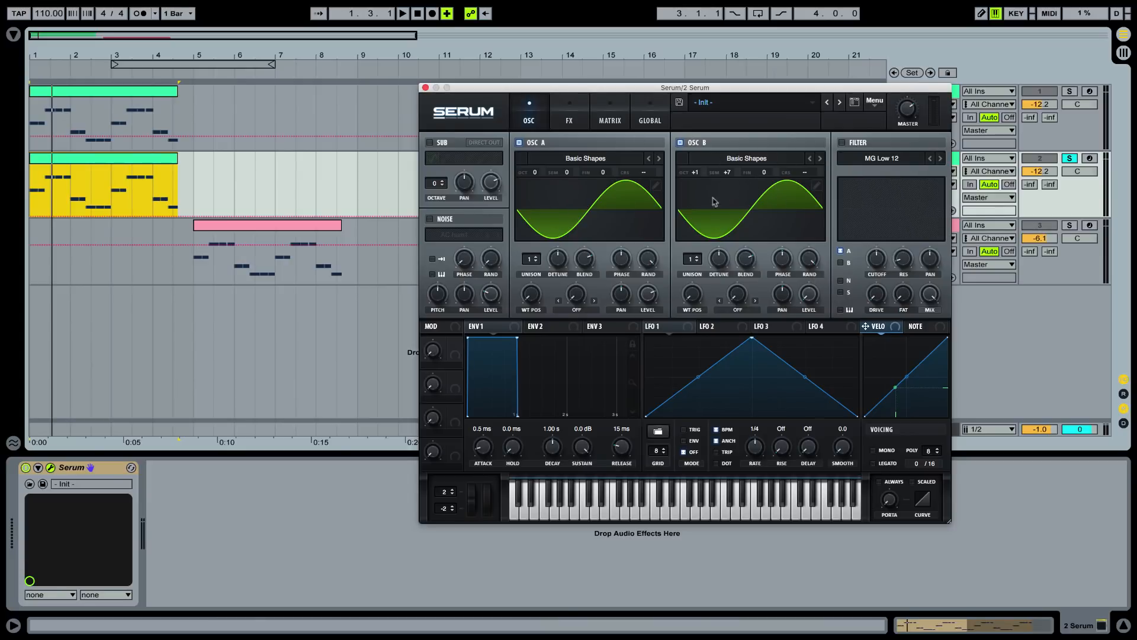
Edit oscillator B's wavetable, deleting frames from the end until only the first sine frame remains
left_click(817, 186)
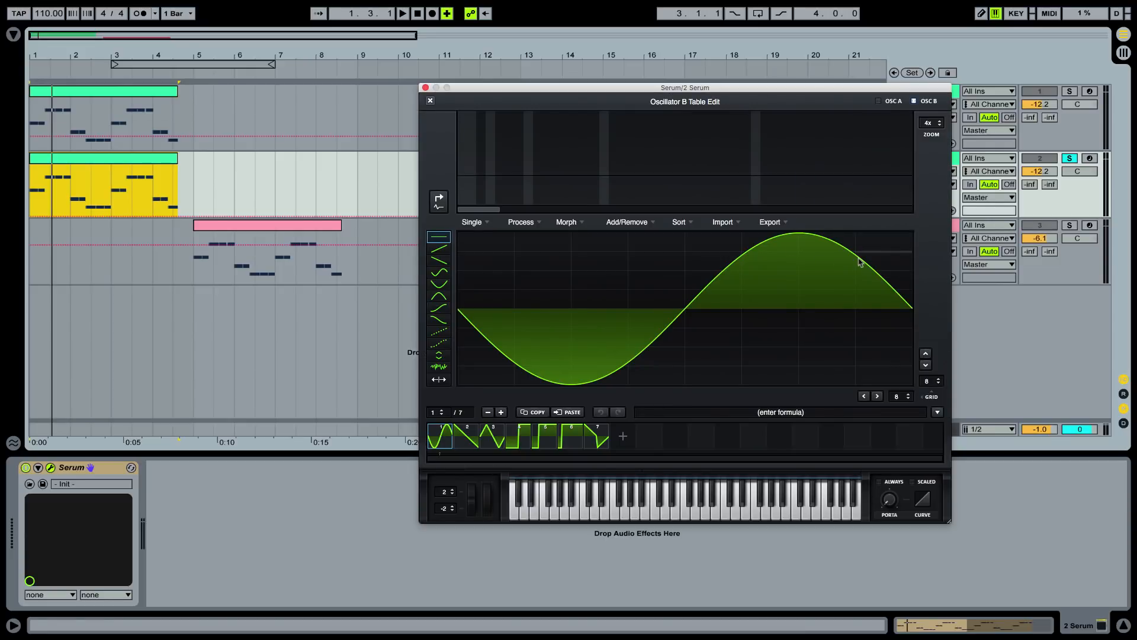
left_click(602, 440)
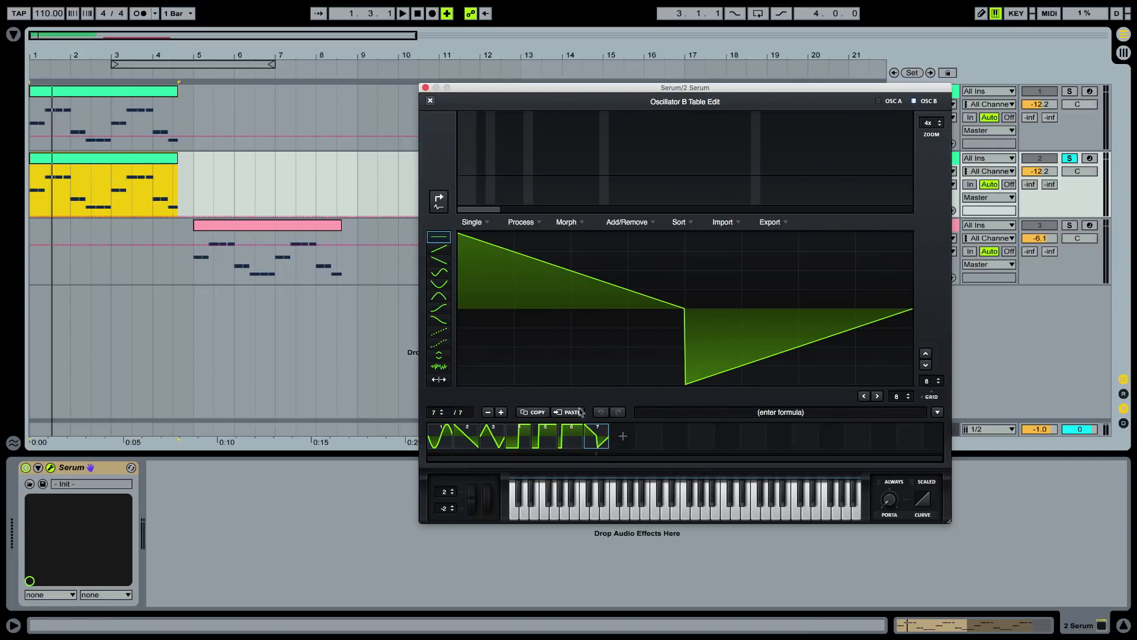
left_click(489, 413)
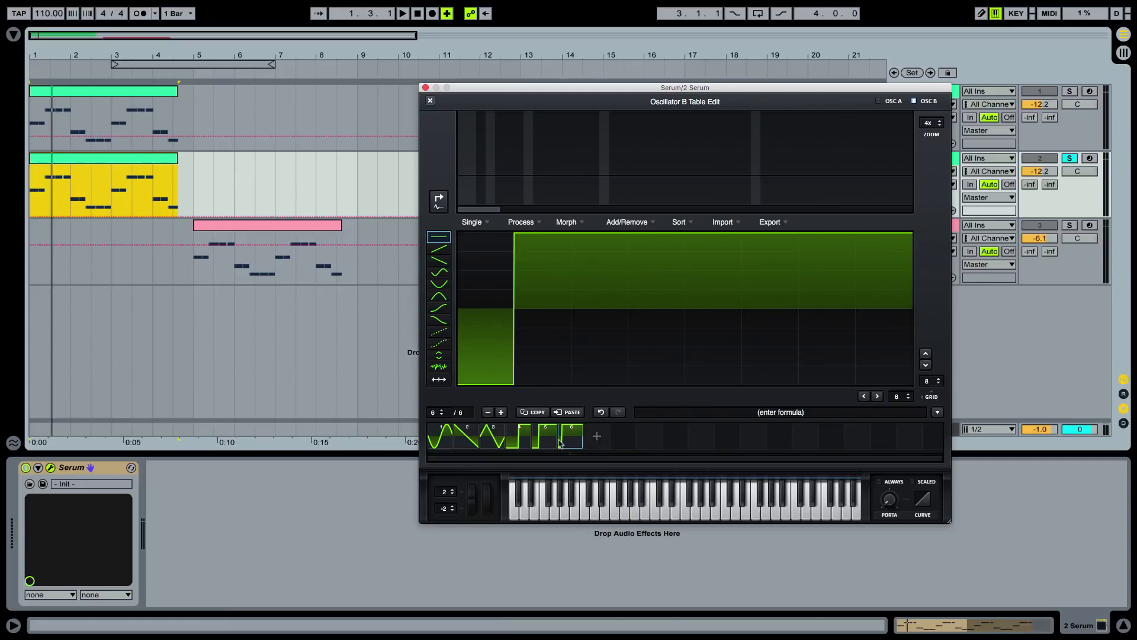
left_click(489, 413)
left_click(489, 412)
left_click(489, 413)
left_click(488, 412)
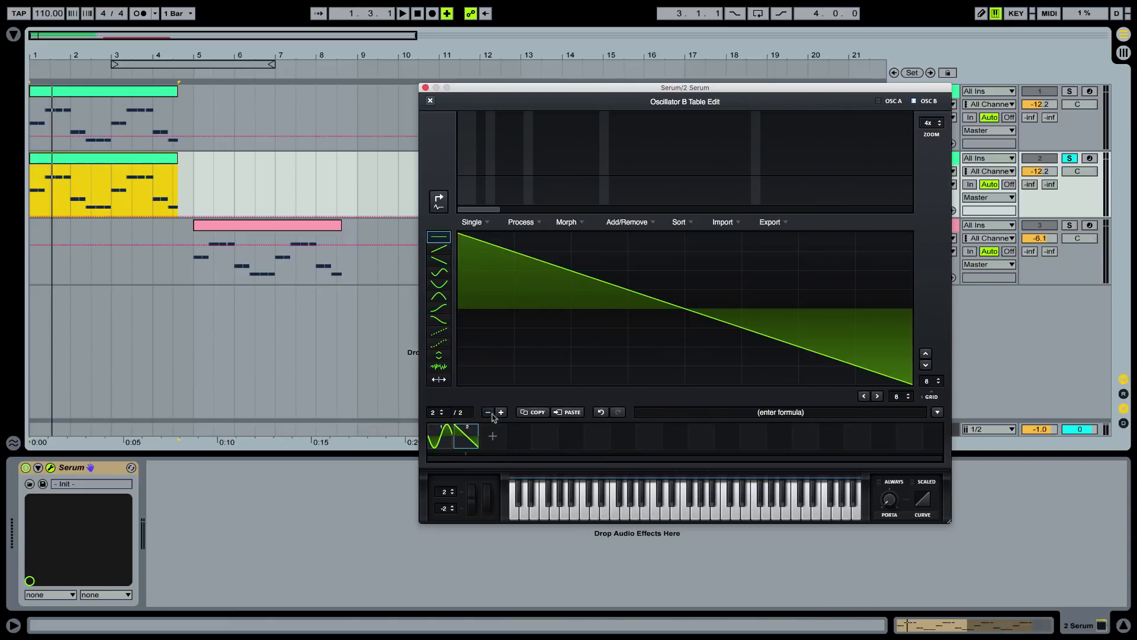
left_click(488, 413)
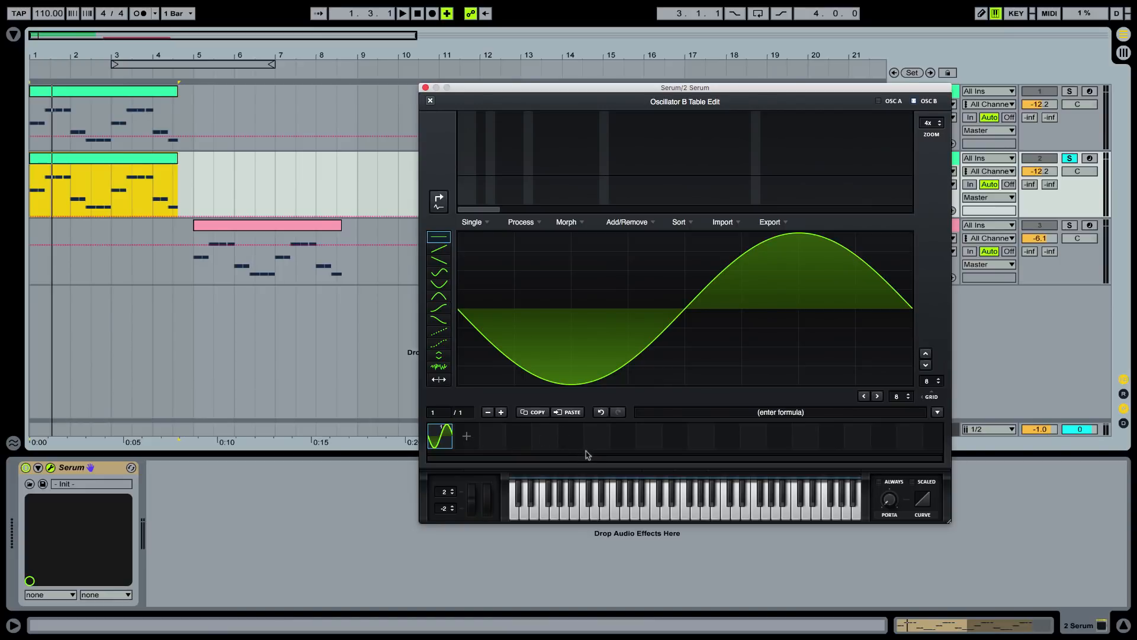
Add a second frame to oscillator B's table and bring its Bin 1 harmonic down to zero for a flat line
left_click(468, 438)
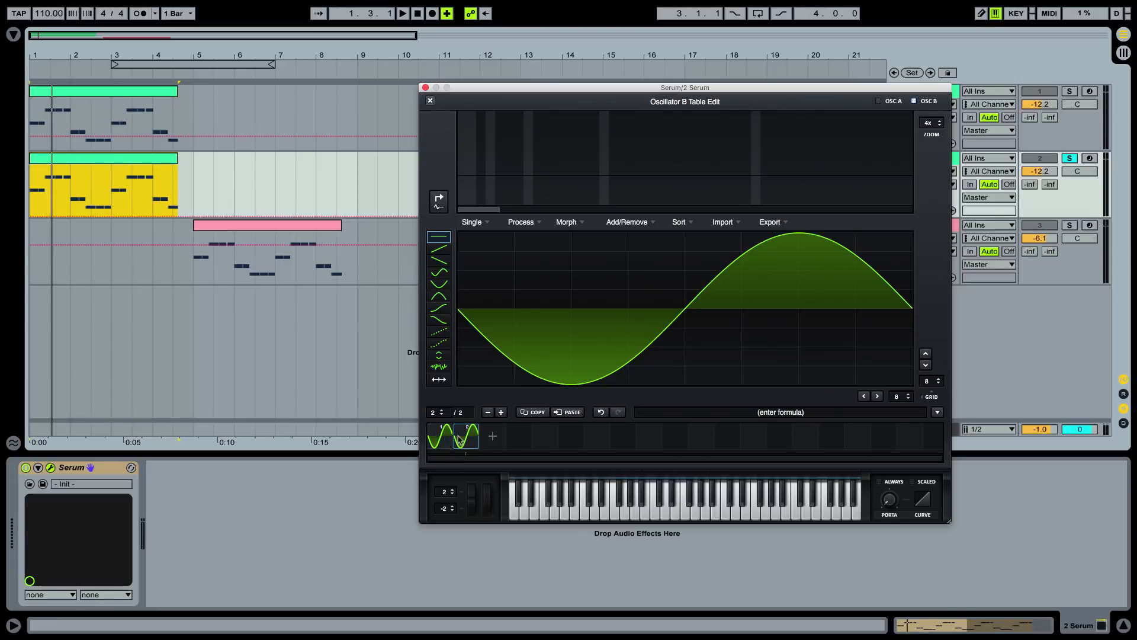
left_click(439, 202)
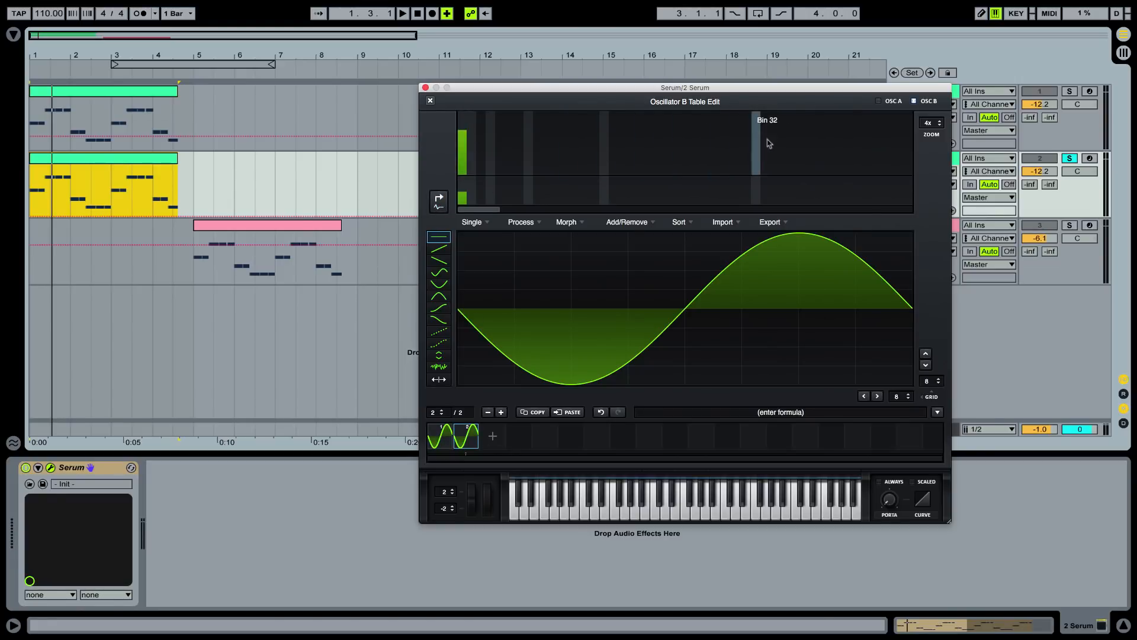
left_click(464, 143)
left_click_drag(463, 143, 464, 183)
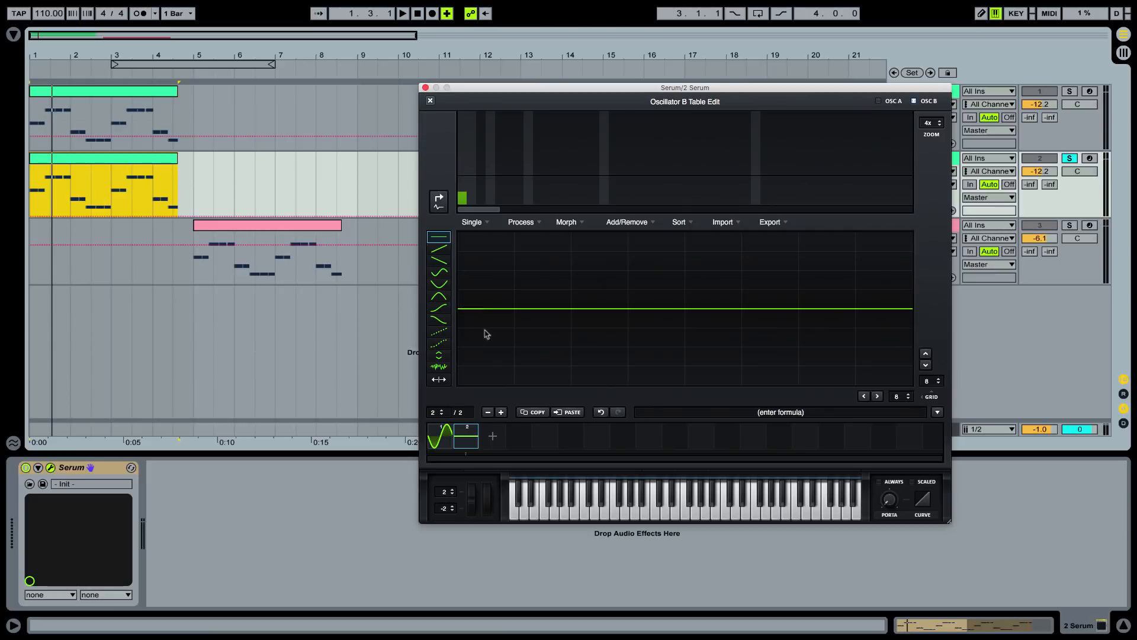
Apply a Spectral morph between the two frames and test oscillator B's wavetable position, returning it to the sine frame
left_click(571, 226)
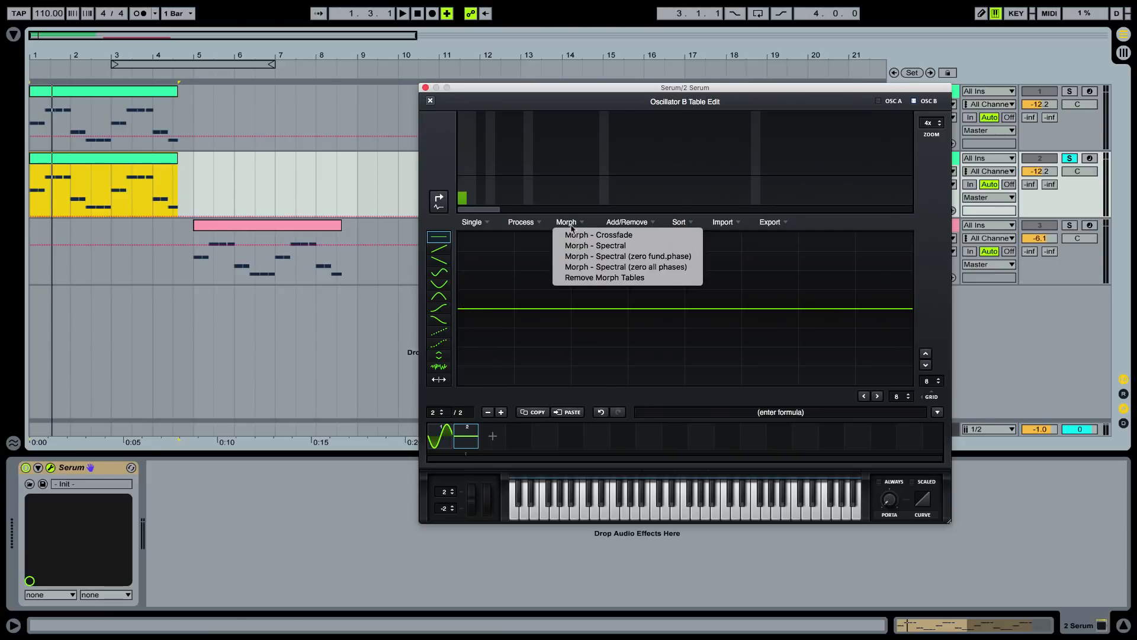
left_click(577, 247)
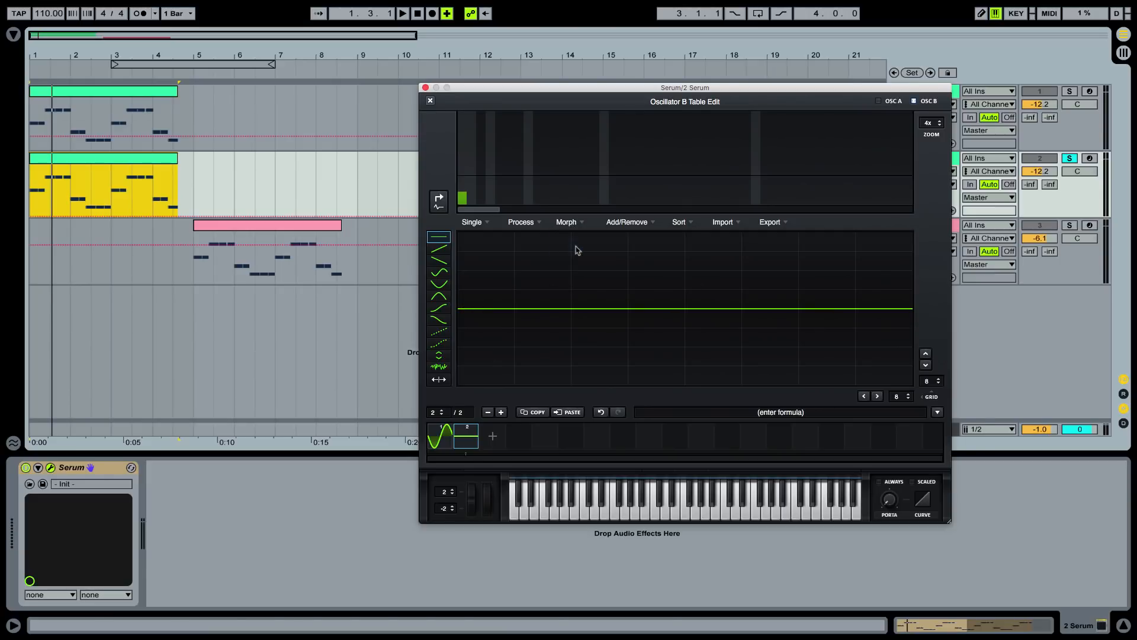
left_click(430, 100)
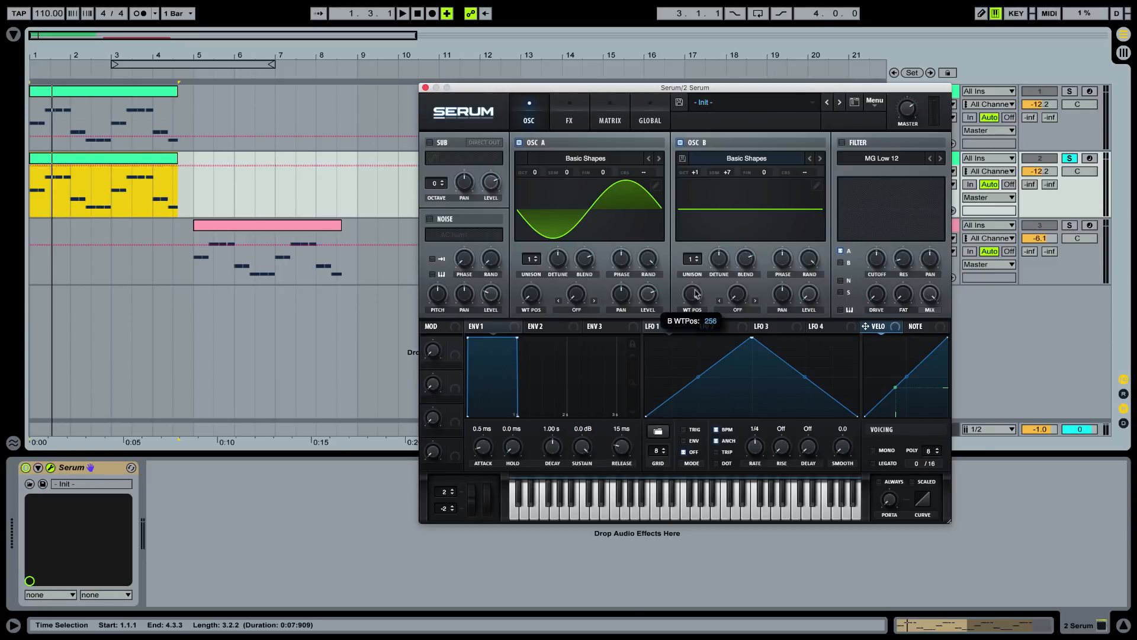
left_click_drag(692, 294, 746, 245)
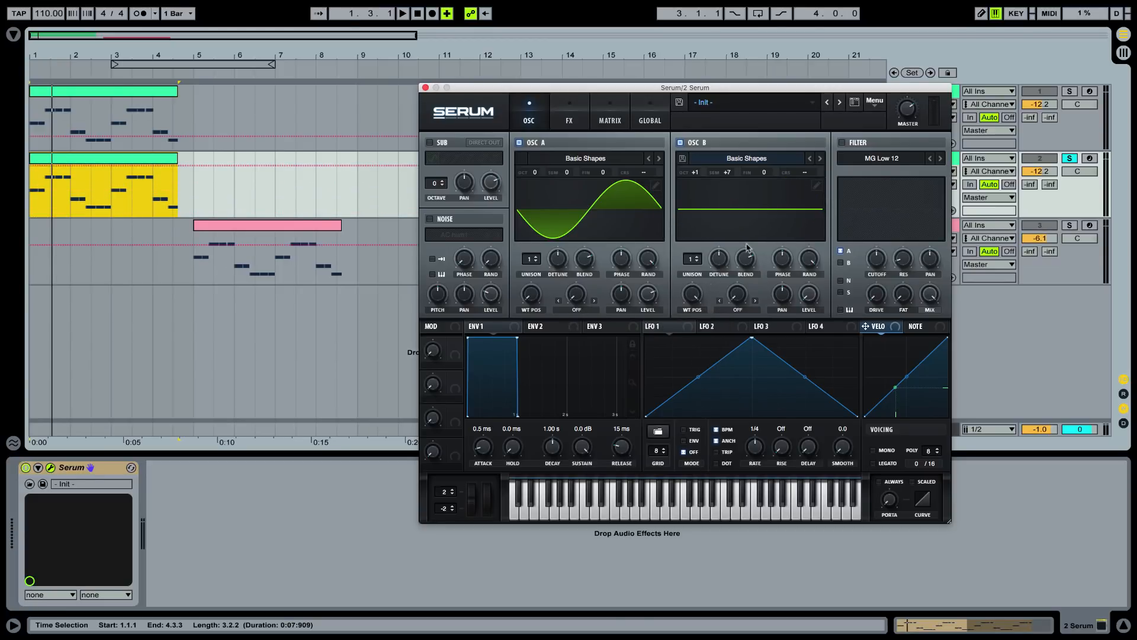
double_click(698, 293)
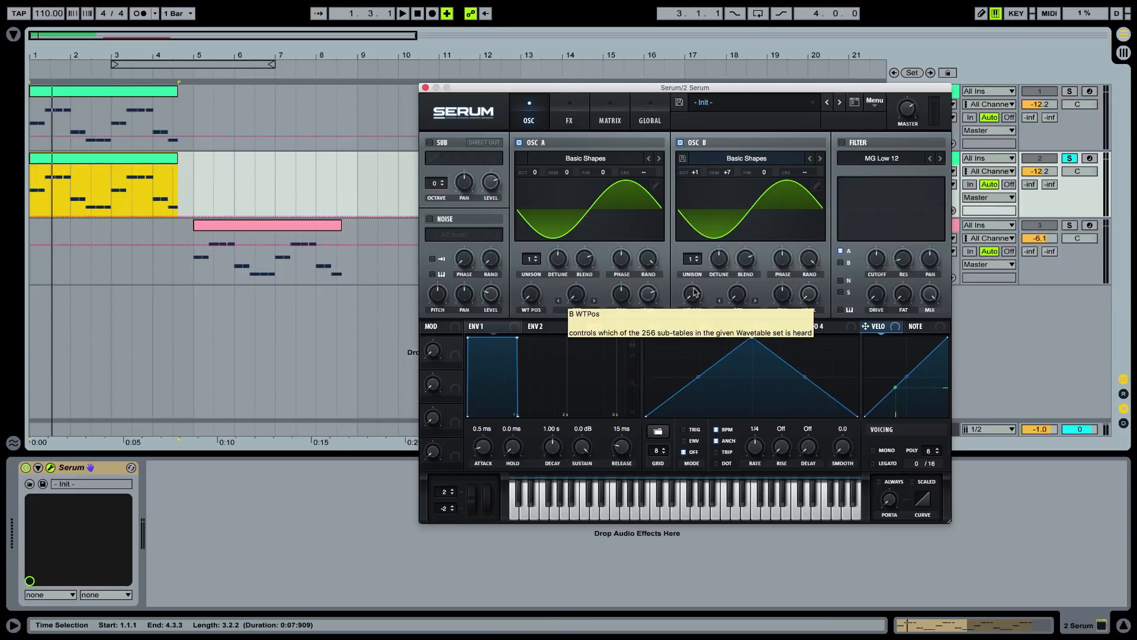
Set oscillator A's warp mode to FM (From B) with a 43% amount while auditioning the clip
left_click(559, 301)
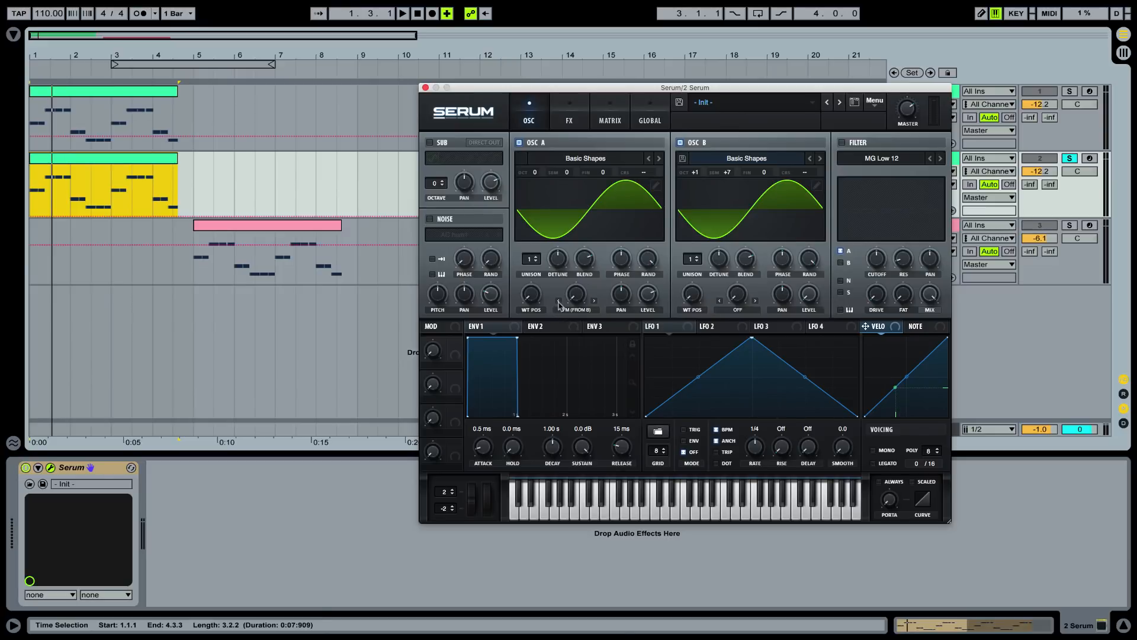
left_click(558, 301)
left_click(594, 301)
key("space")
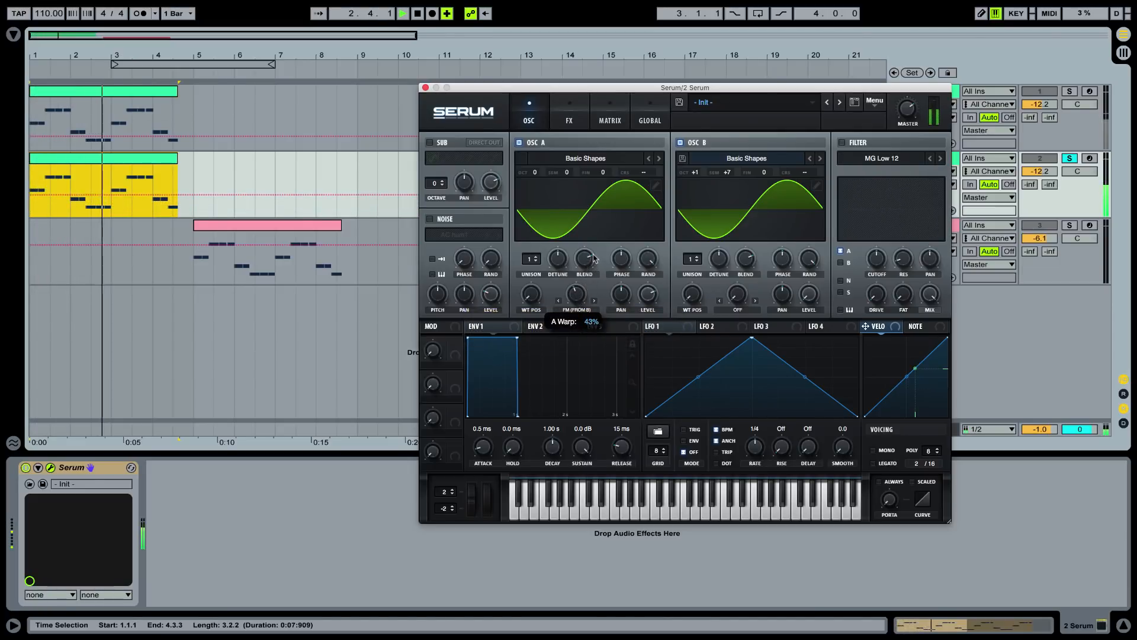
key("space")
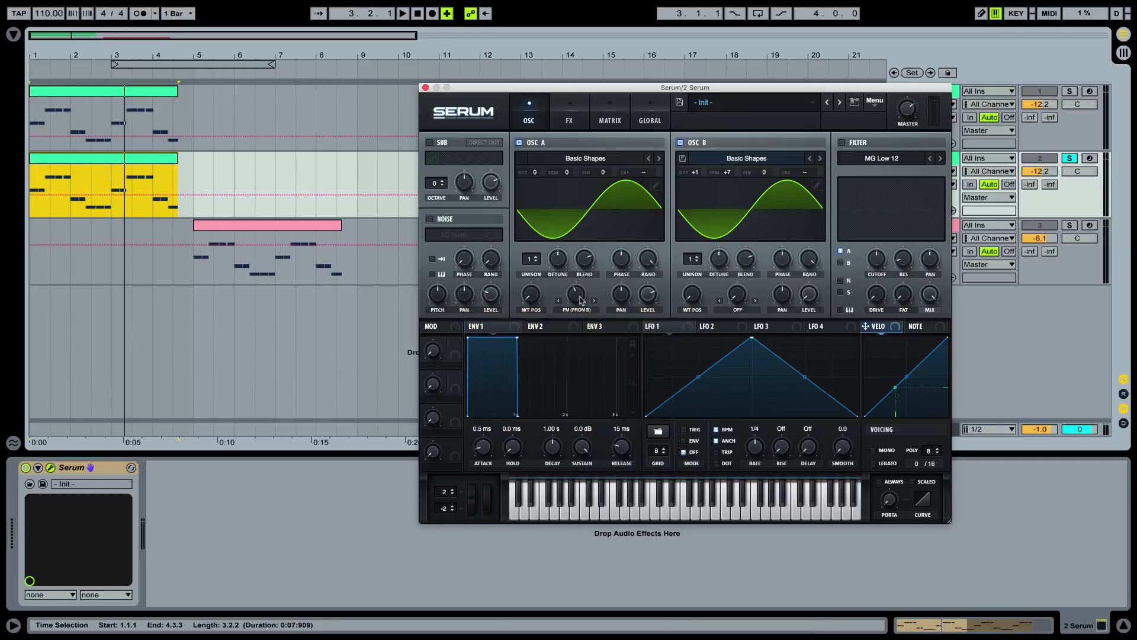
key("space")
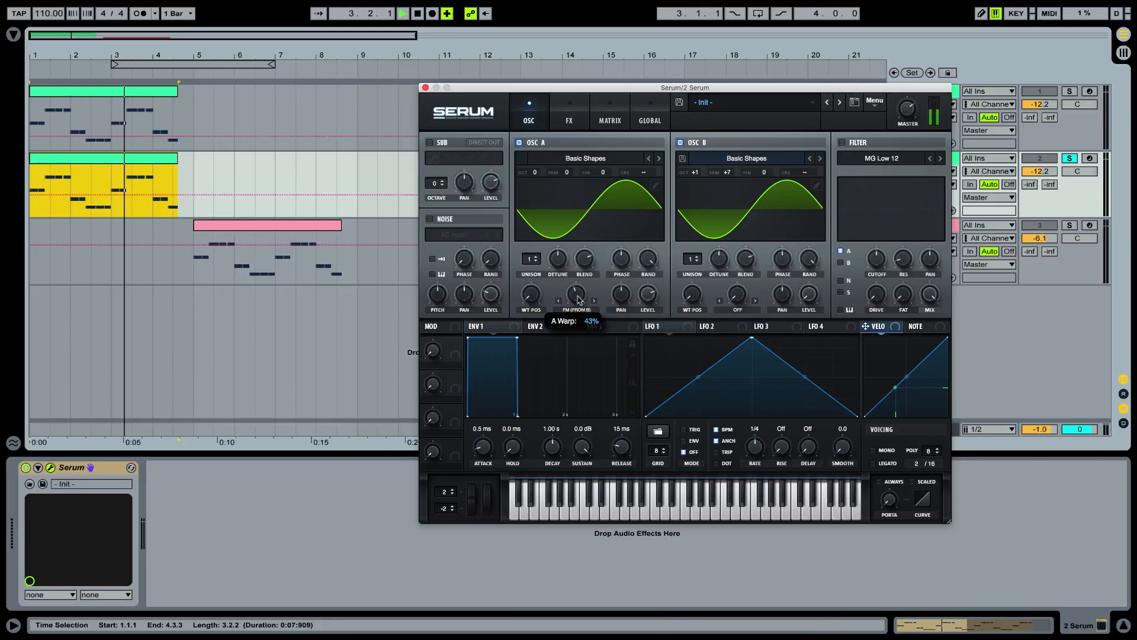
Compare lower FM amounts on oscillator A while the clip plays, return the warp to 43% and stop playback
scroll(583, 296, "down", 5)
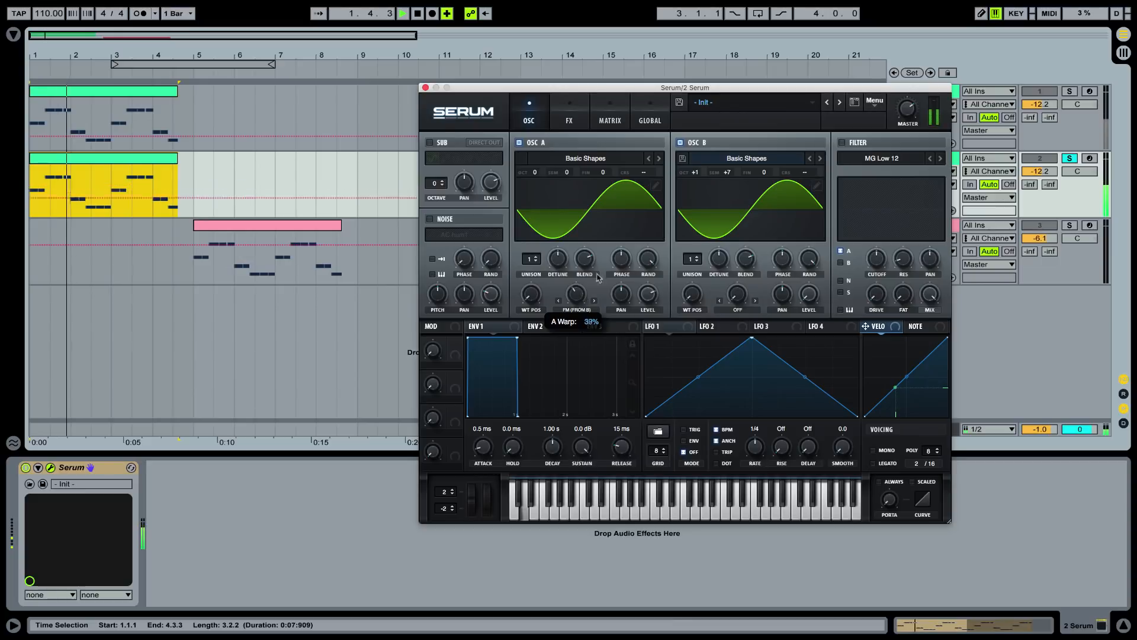
scroll(583, 296, "up", 5)
scroll(585, 294, "down", 5)
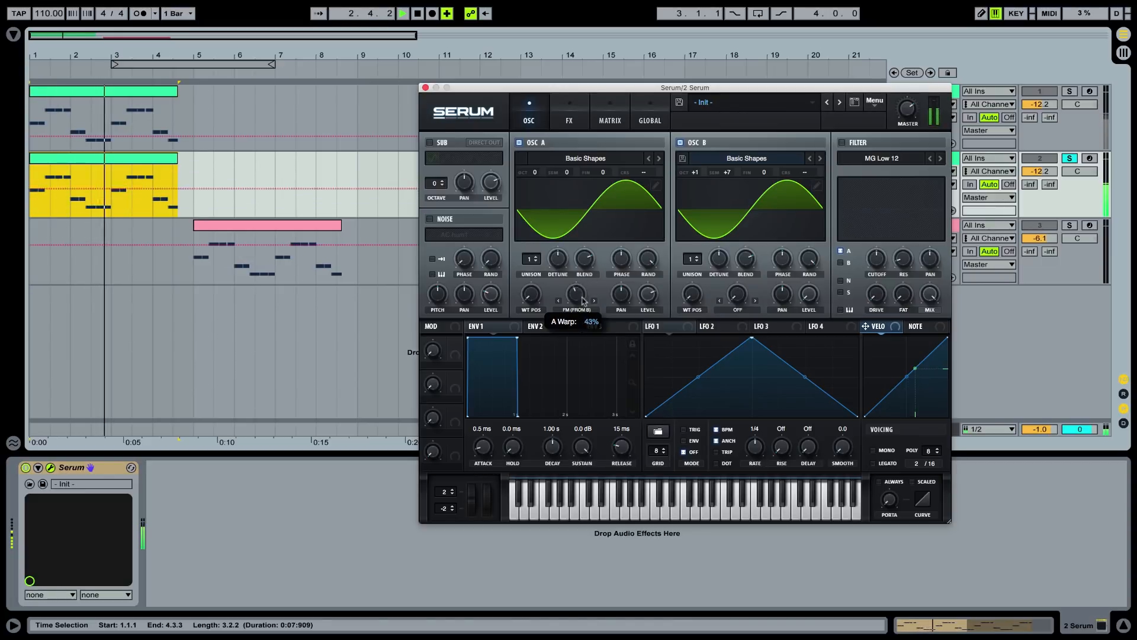
key("space")
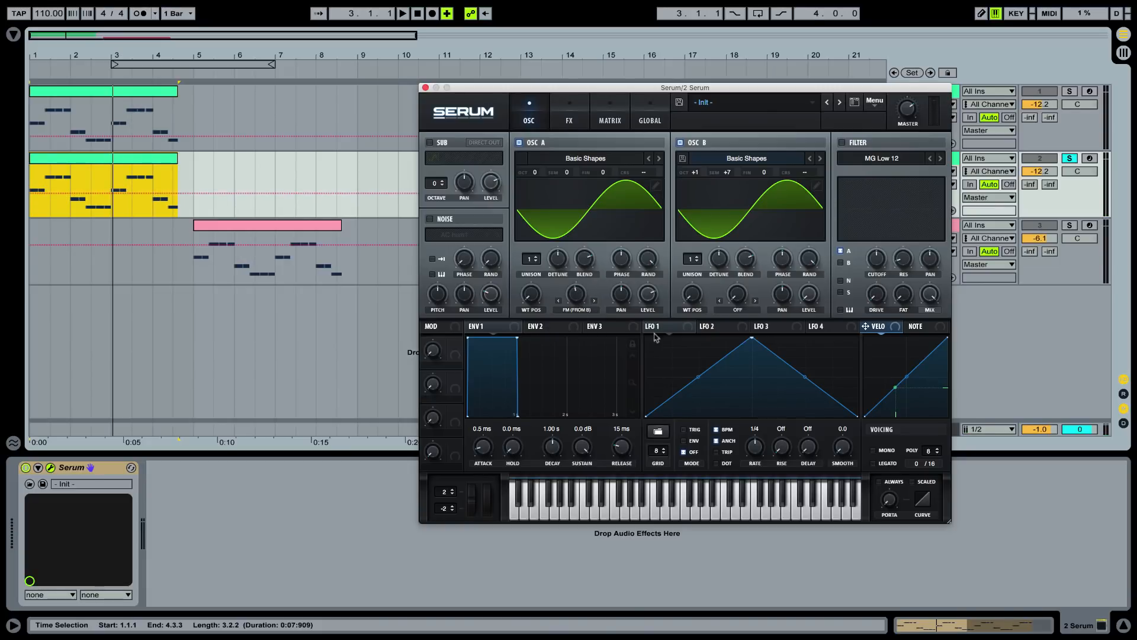
left_click_drag(656, 337, 576, 294)
right_click(576, 295)
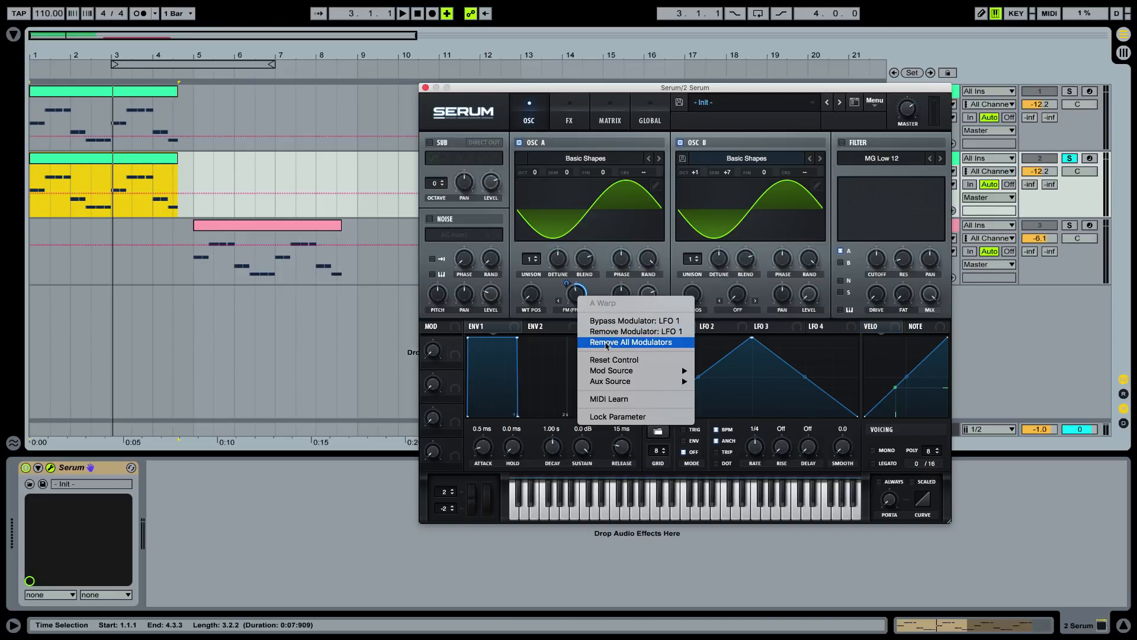
left_click(606, 343)
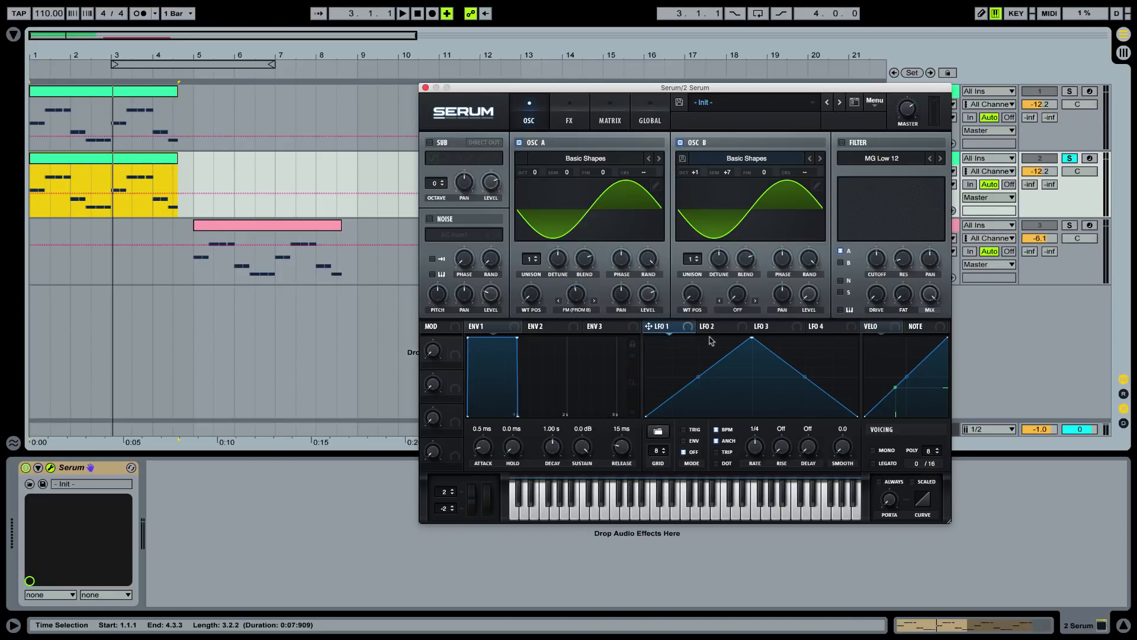
Audition the clip while sweeping oscillator B's wavetable position, return it to the sine frame, and check oscillator A's FM amount
left_click_drag(697, 296, 690, 332)
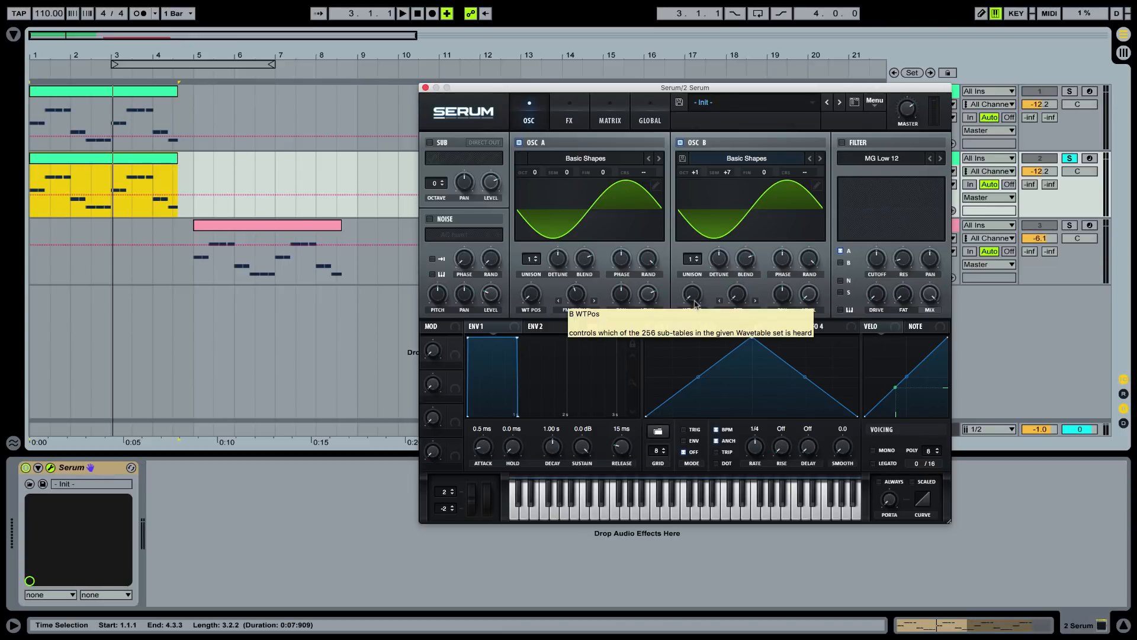
key("space")
left_click_drag(695, 304, 700, 359)
key("space")
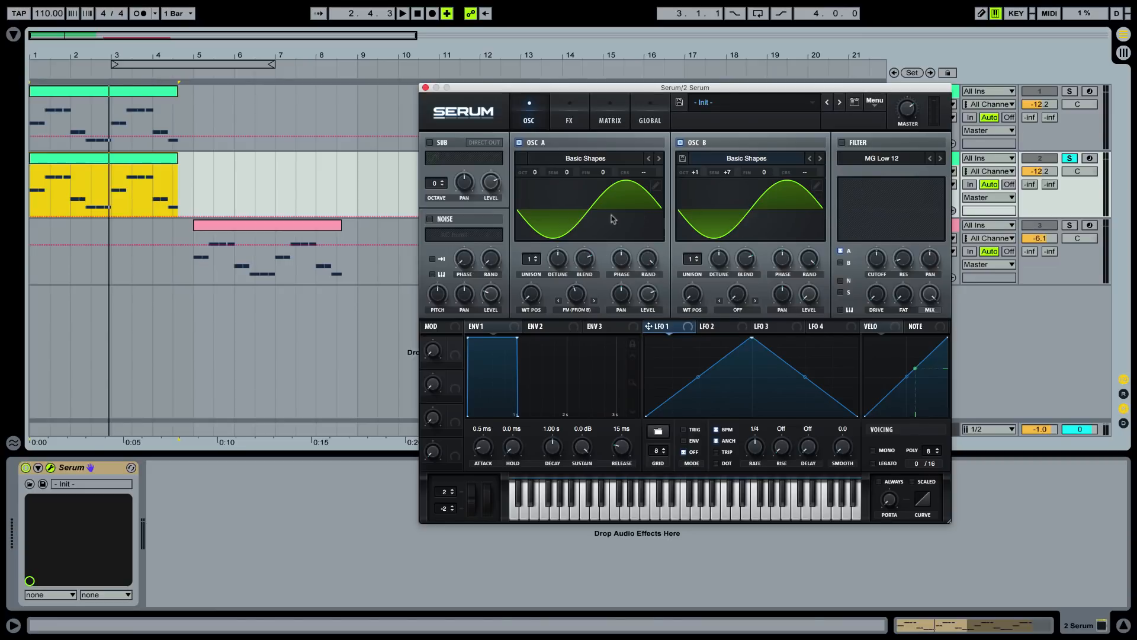
left_click_drag(691, 299, 714, 342)
mouse_move(580, 300)
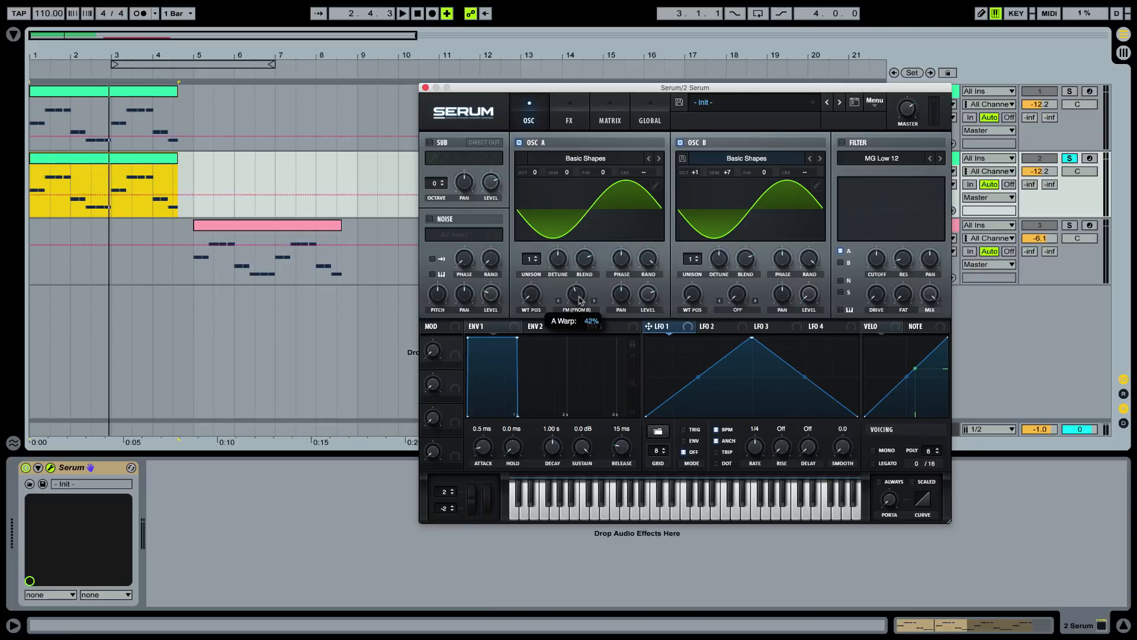
left_click_drag(580, 301, 581, 302)
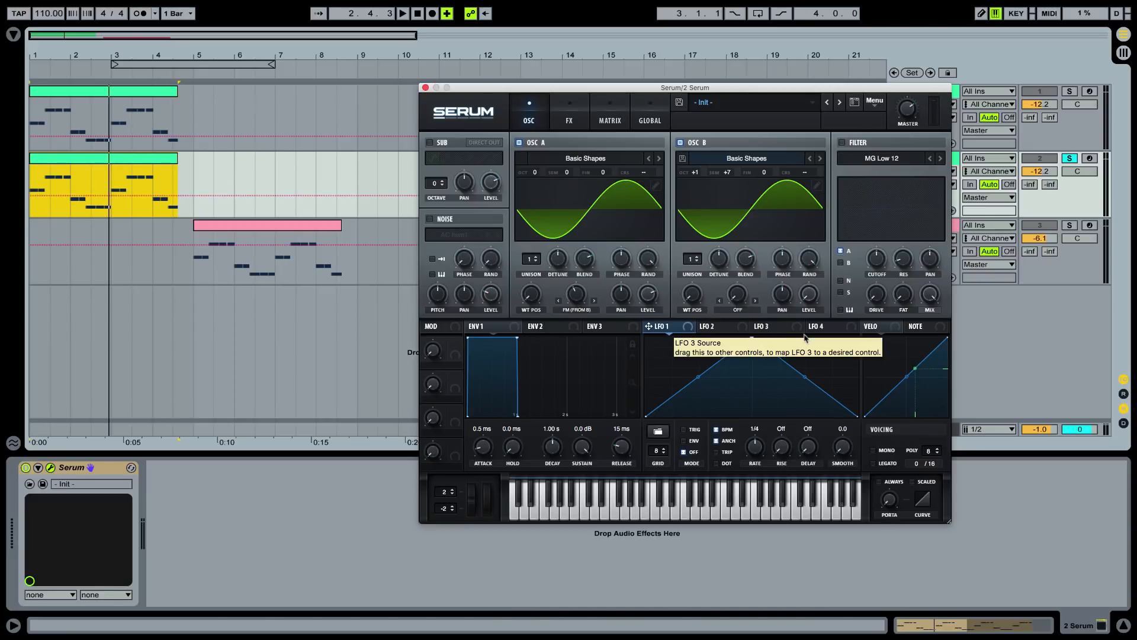
Map Envelope 2 to oscillator B's wavetable position, modulating from the flat frame back towards the sine frame
left_click(549, 330)
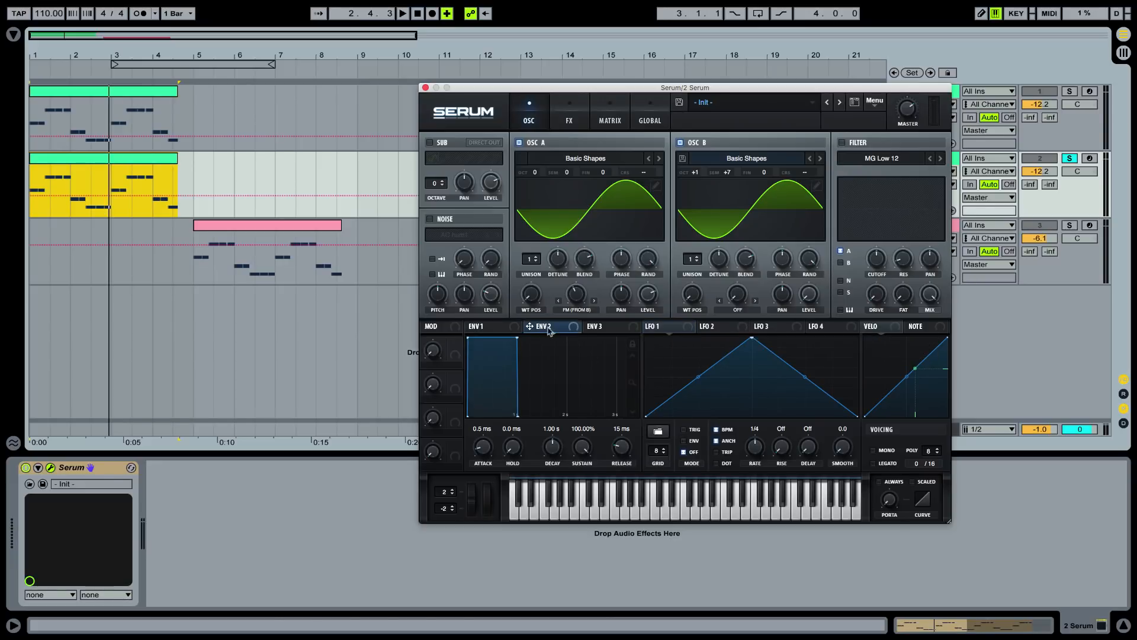
left_click_drag(535, 328, 668, 425)
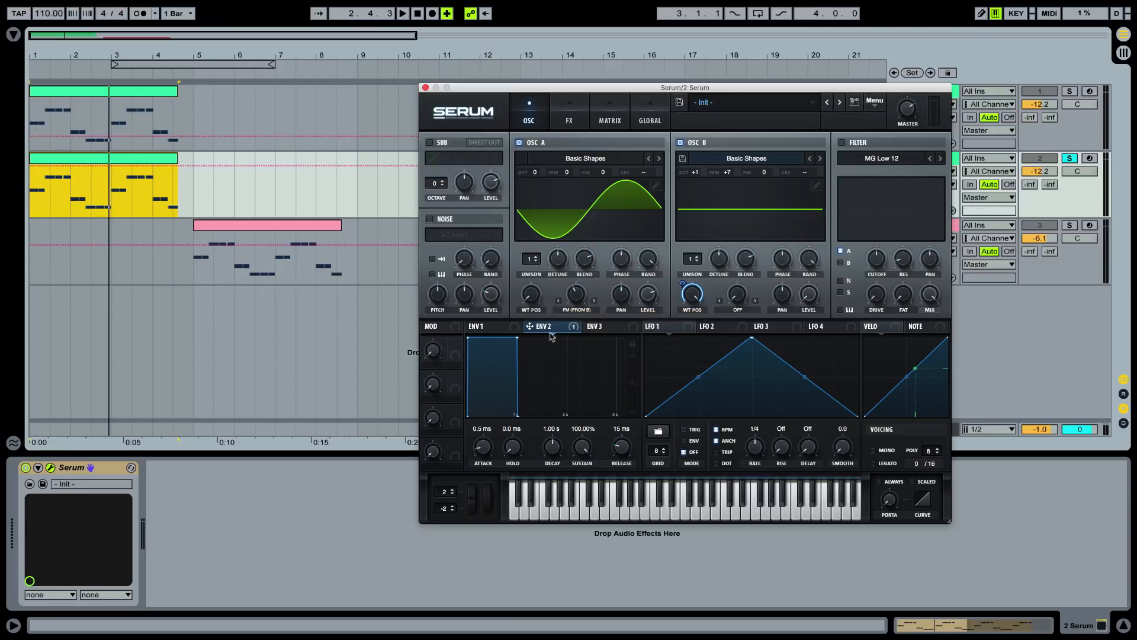
mouse_move(551, 332)
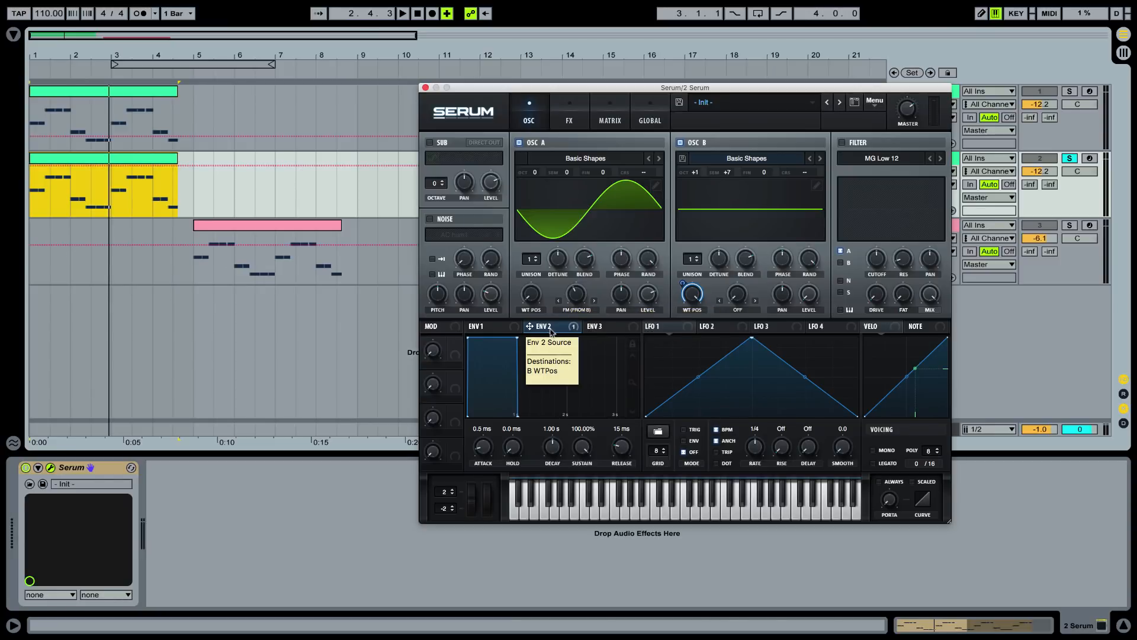
Set Envelope 2's sustain to 0% with a 1.02 s decay and audition the clip
left_click_drag(517, 337, 520, 425)
key("space")
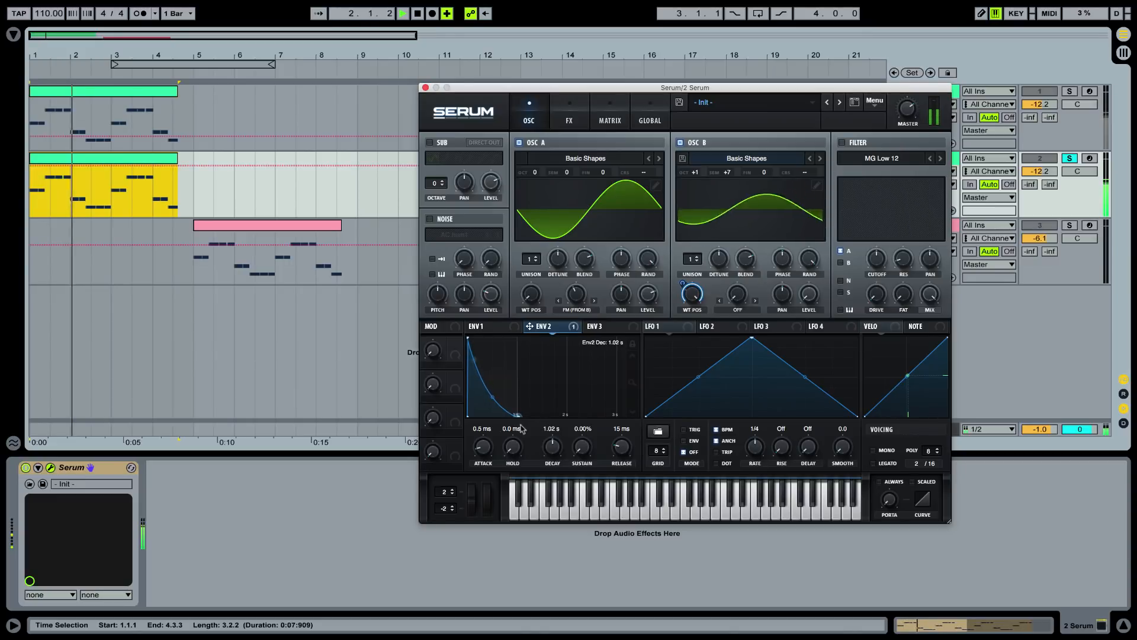
key("space")
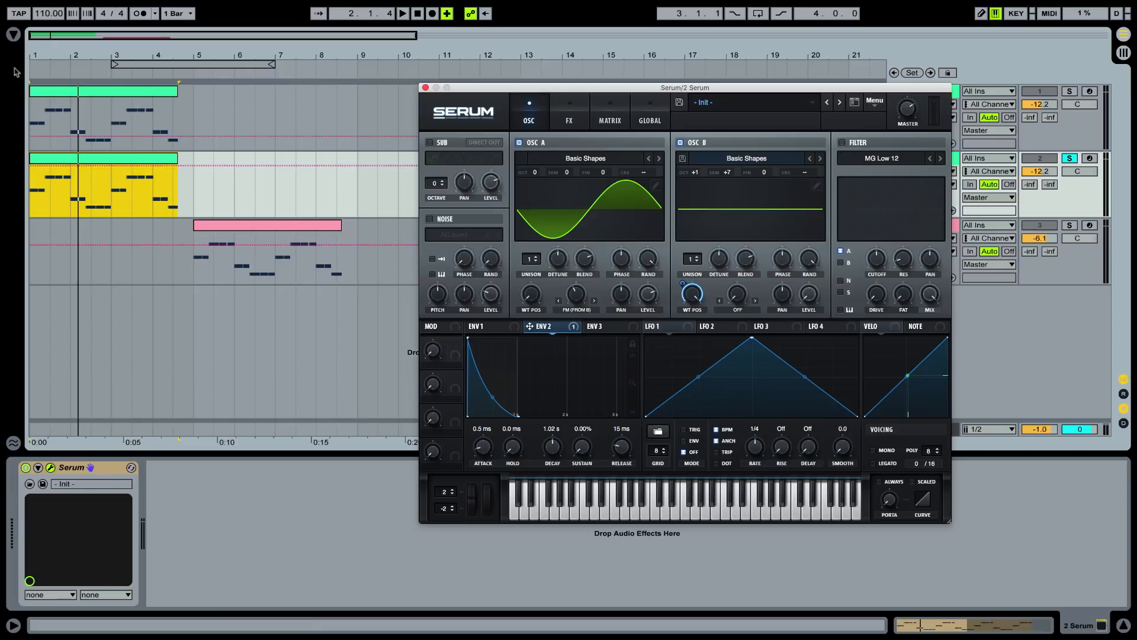
left_click_drag(35, 56, 35, 92)
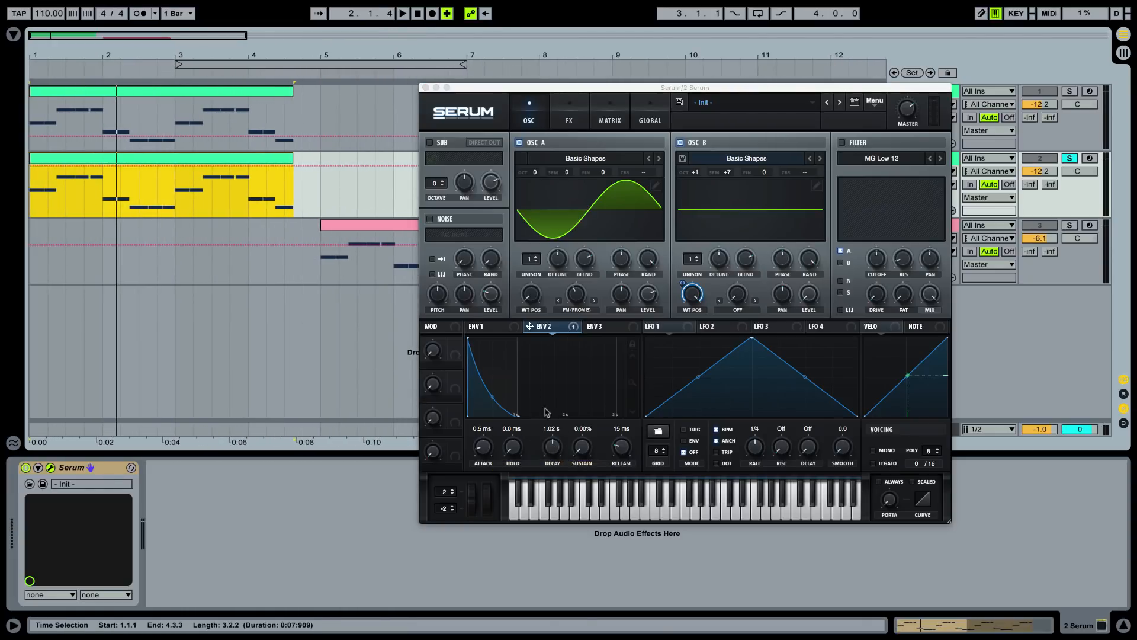
left_click_drag(582, 447, 583, 497)
key("space")
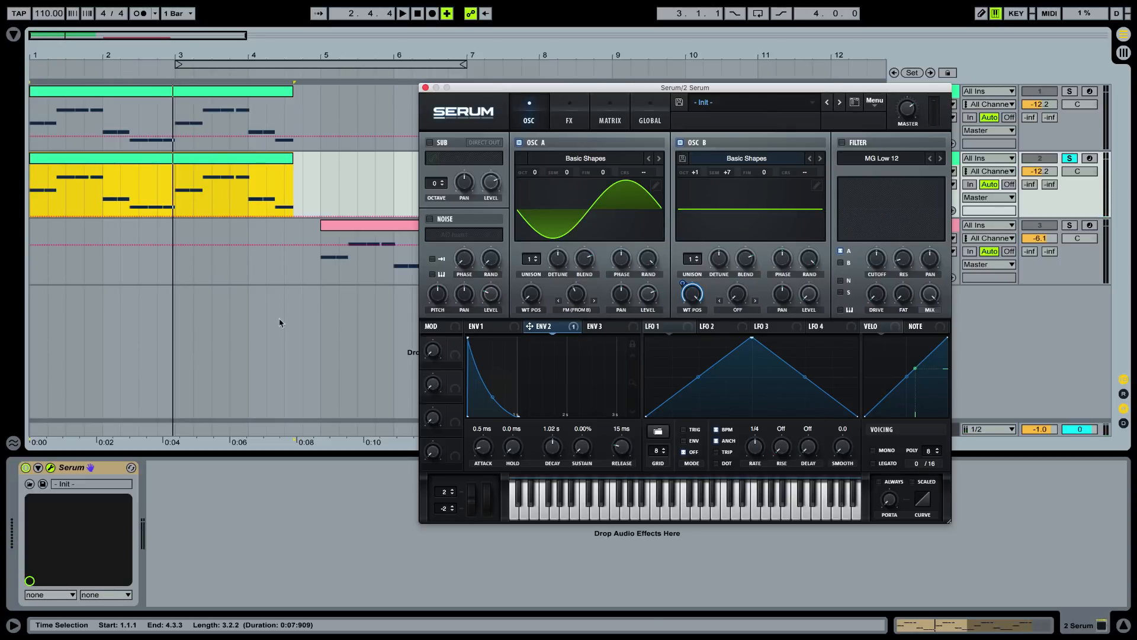
Set Envelope 1's sustain to -5 dB
left_click(493, 327)
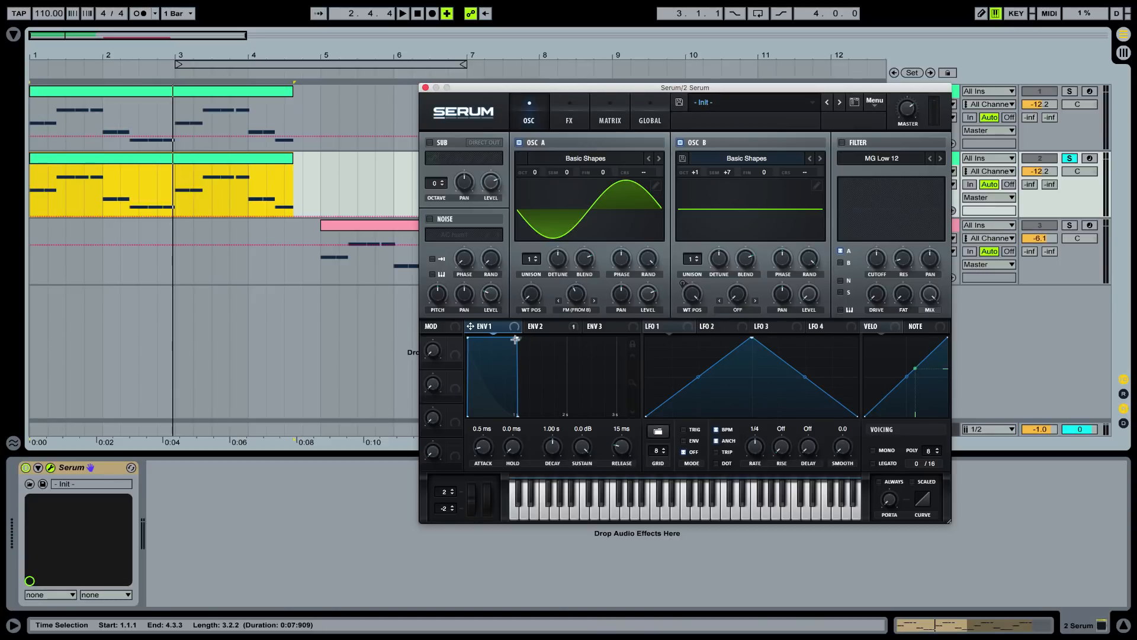
left_click_drag(579, 455, 584, 456)
double_click(583, 455)
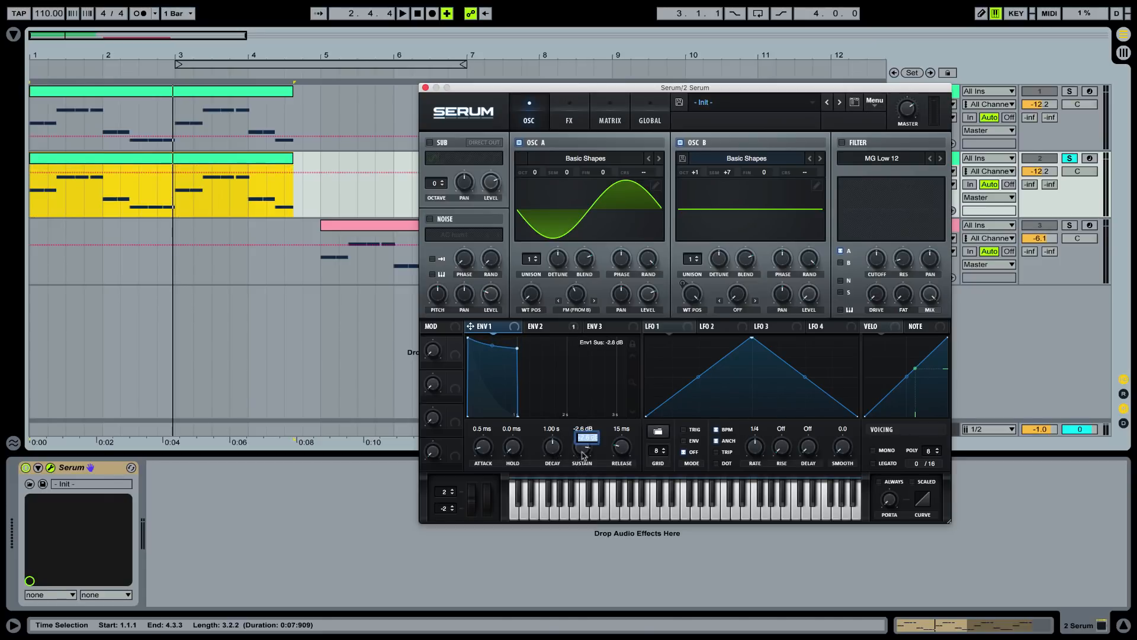
type("-5")
key("Return")
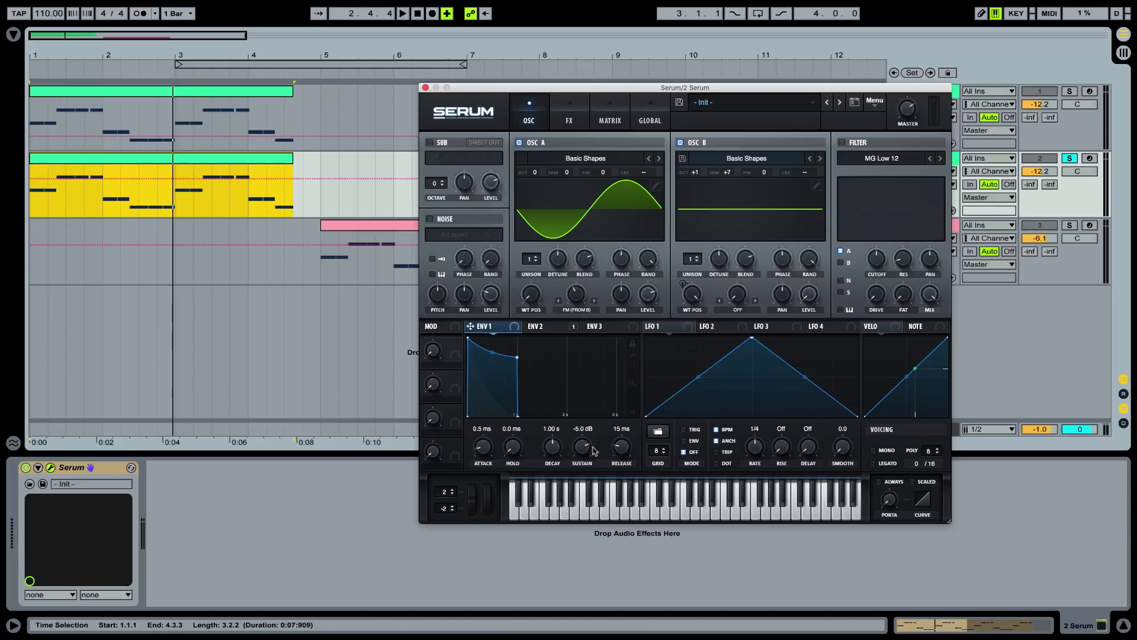
Set Envelope 1's decay to 890 ms and audition the clip
double_click(557, 452)
type("8")
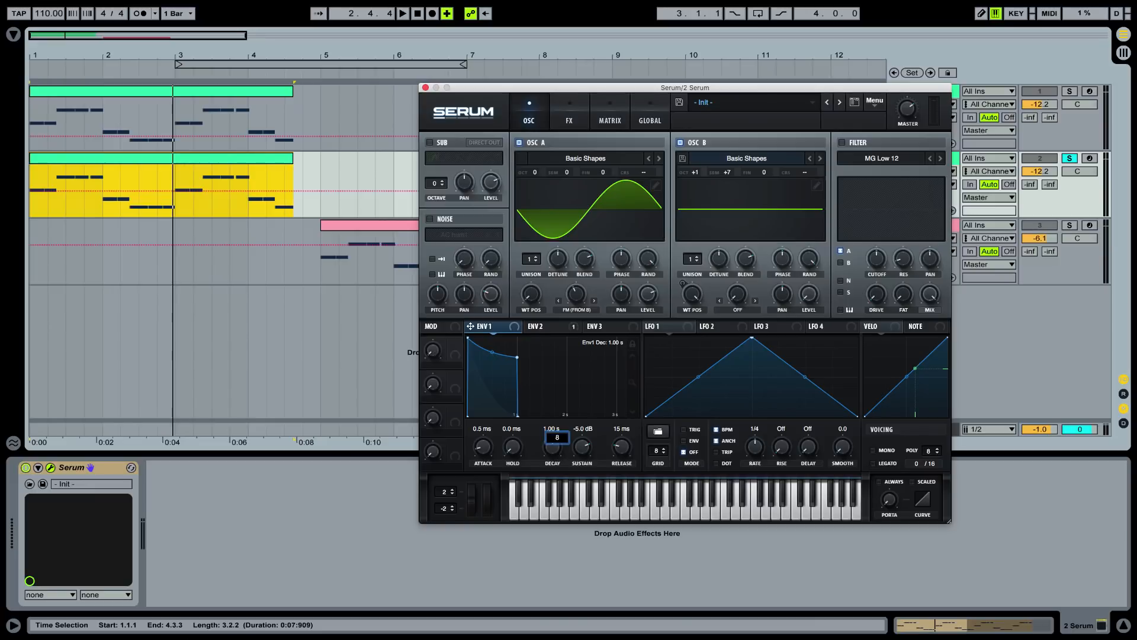
type("90")
key("Return")
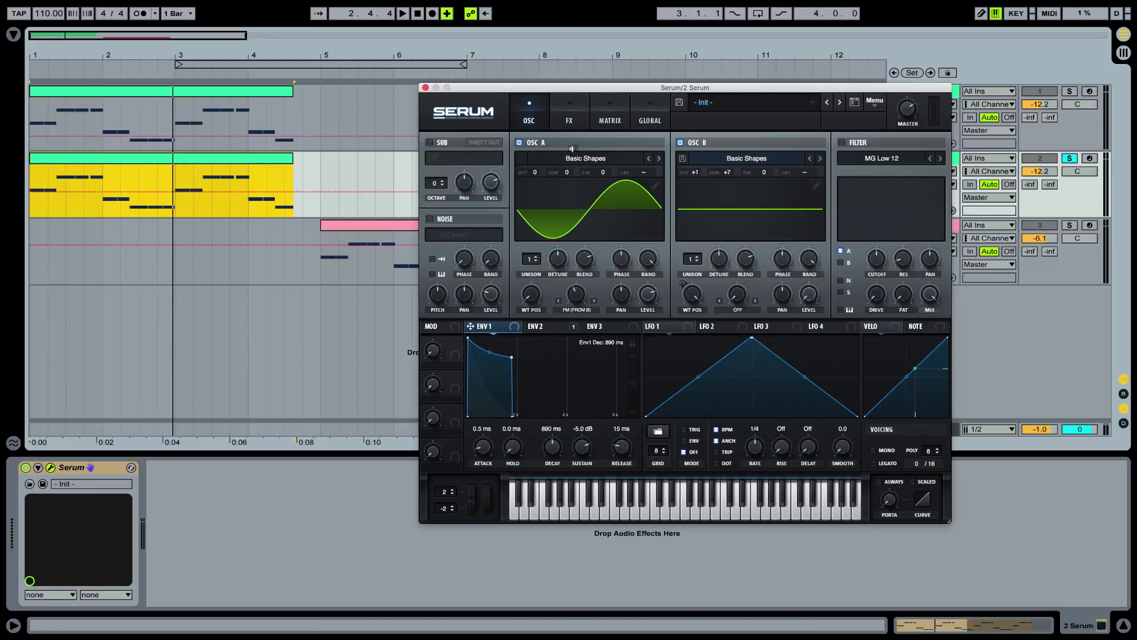
key("space")
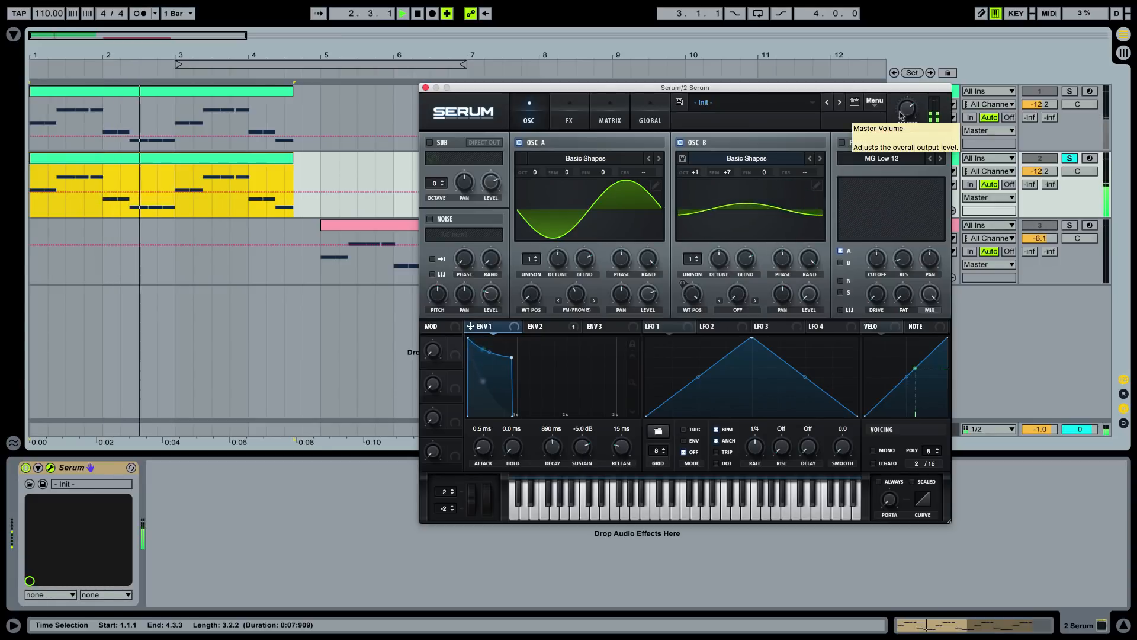
key("space")
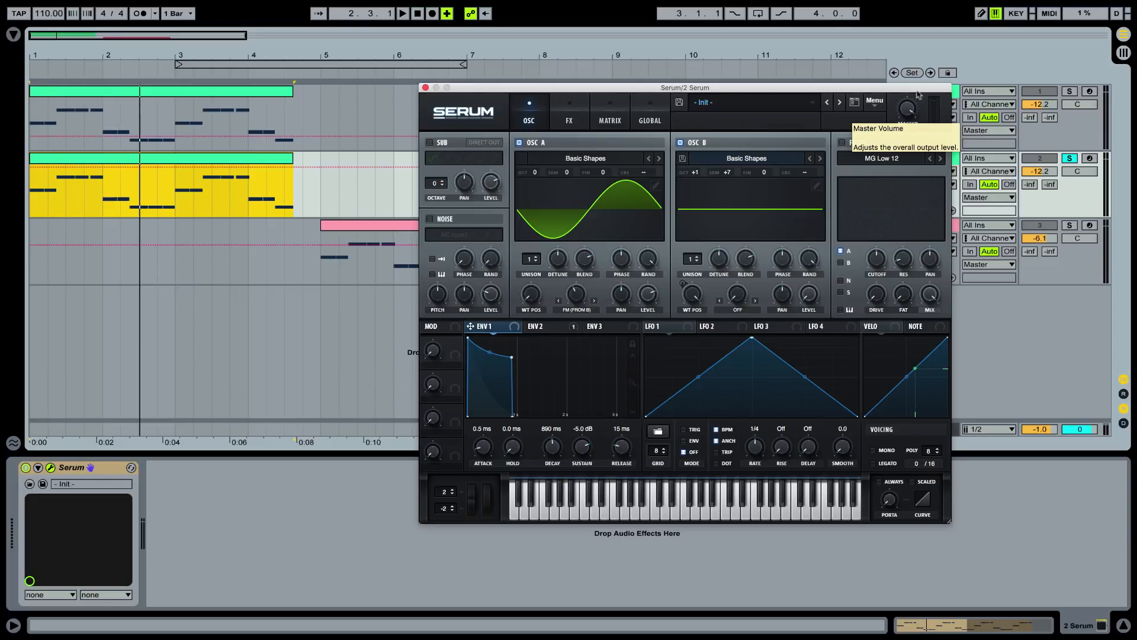
Map Envelope 3 to oscillator A's coarse pitch and increase the modulation amount
left_click(606, 326)
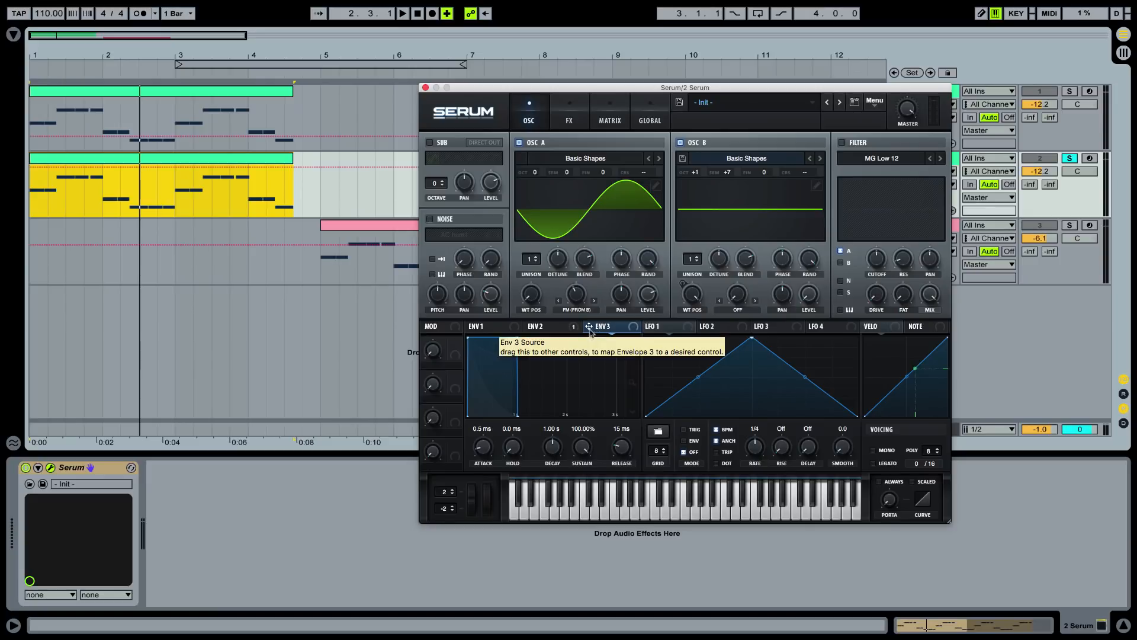
left_click_drag(589, 328, 648, 176)
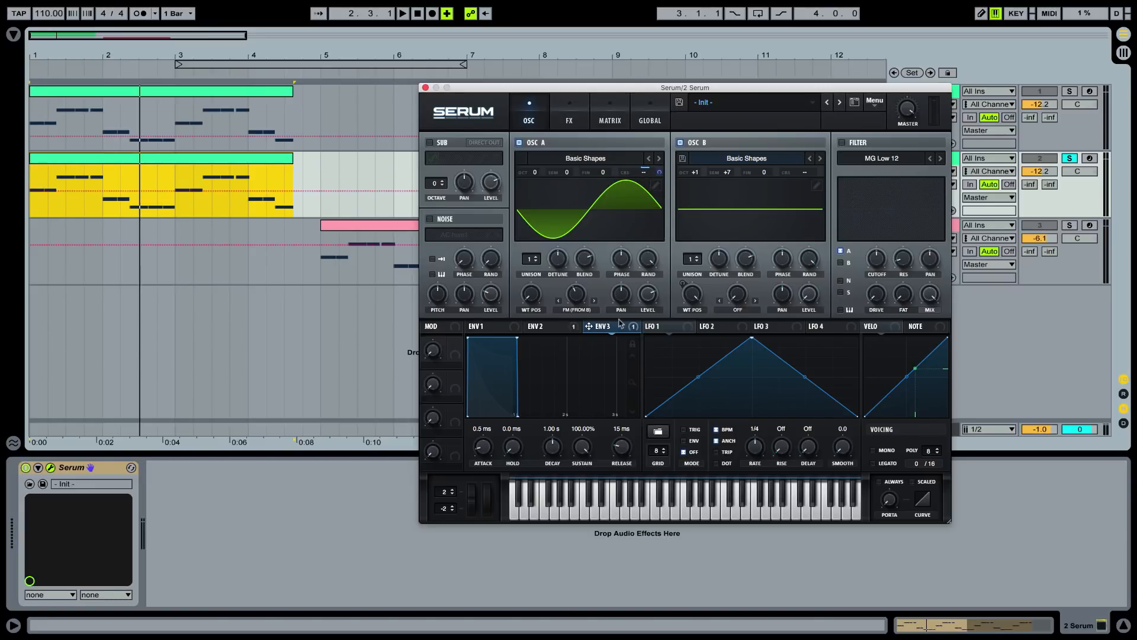
left_click(659, 169)
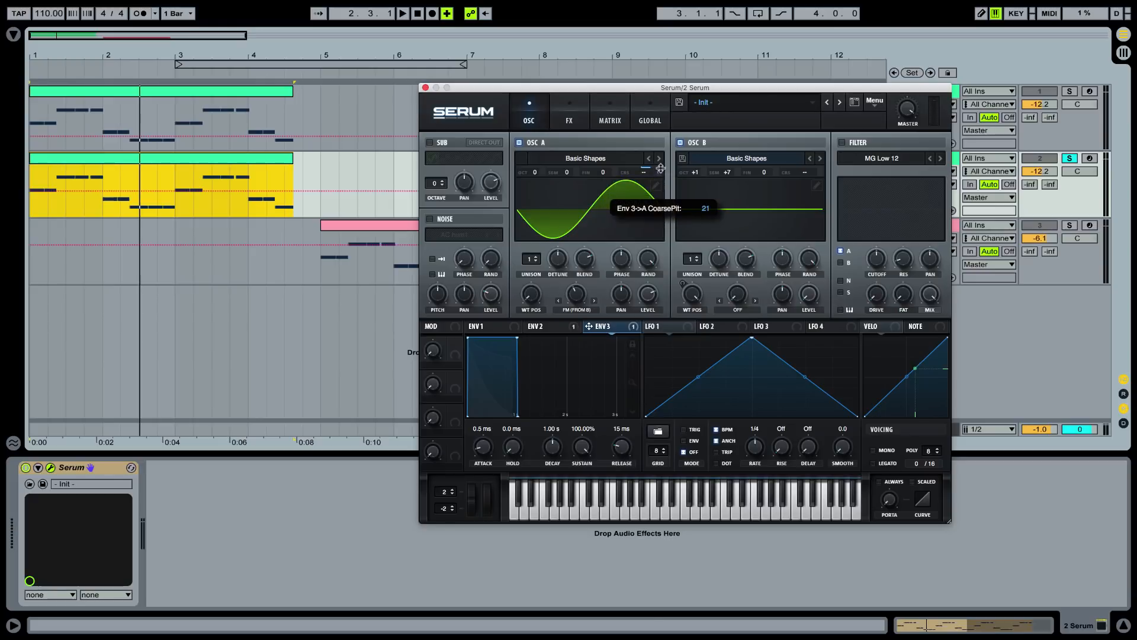
left_click_drag(660, 168, 664, 146)
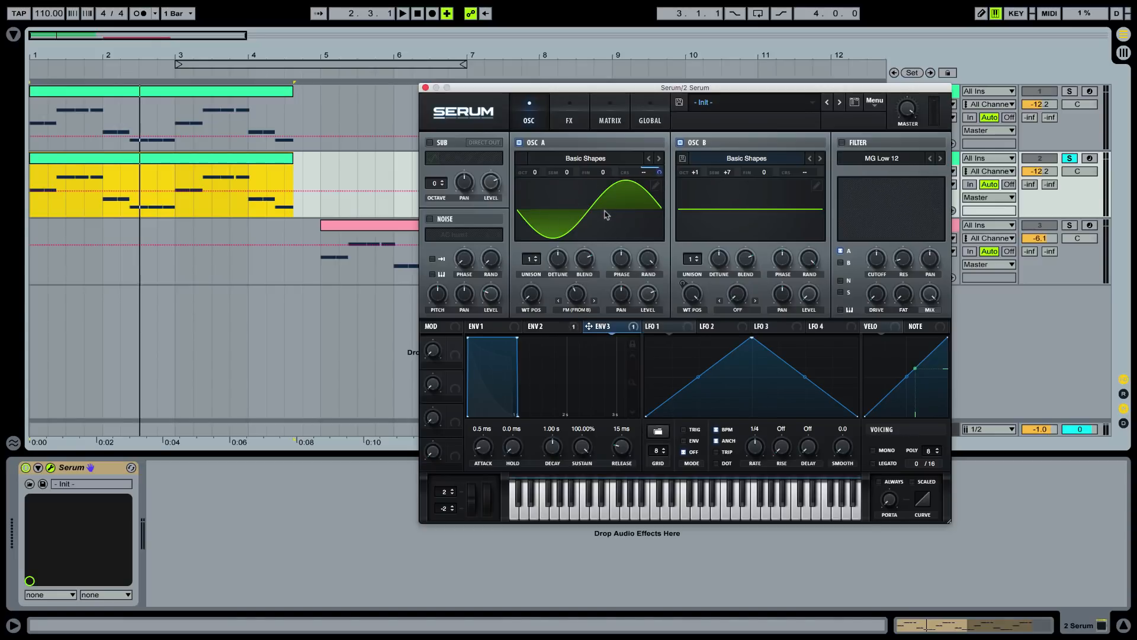
Set Envelope 3's sustain to 0% and its decay to 20 ms
left_click_drag(582, 445, 582, 497)
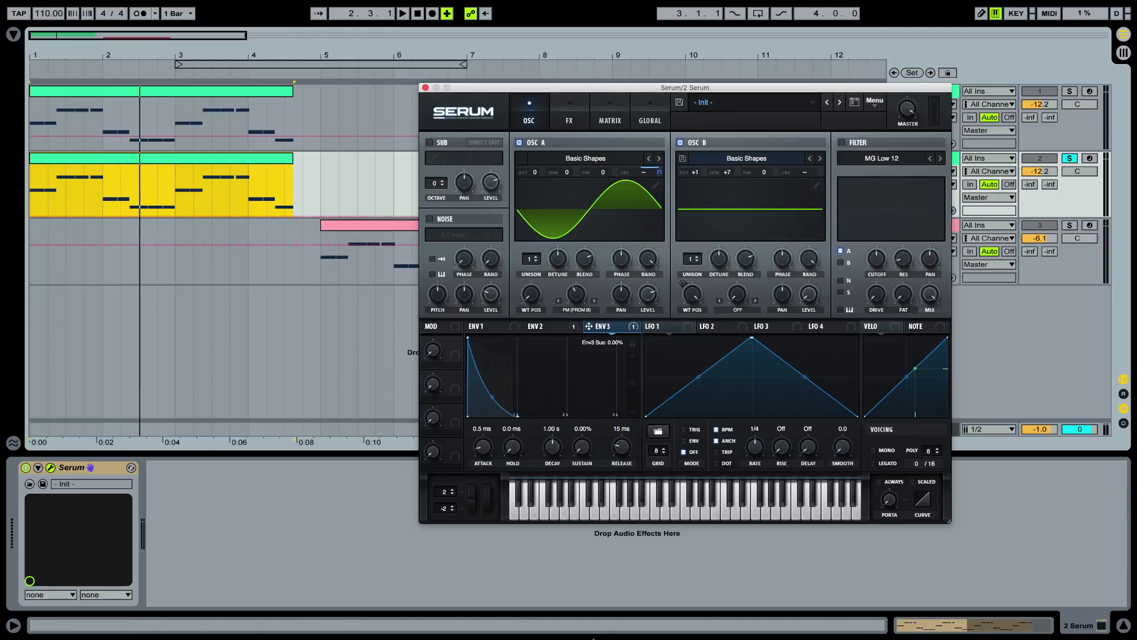
double_click(556, 449)
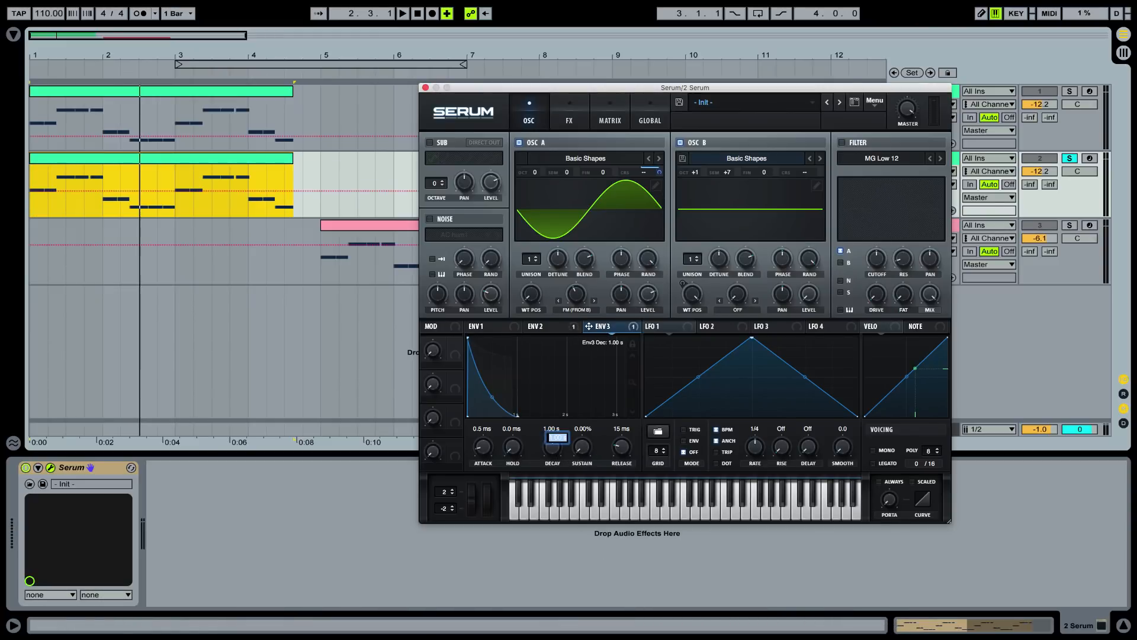
type("20")
key("Return")
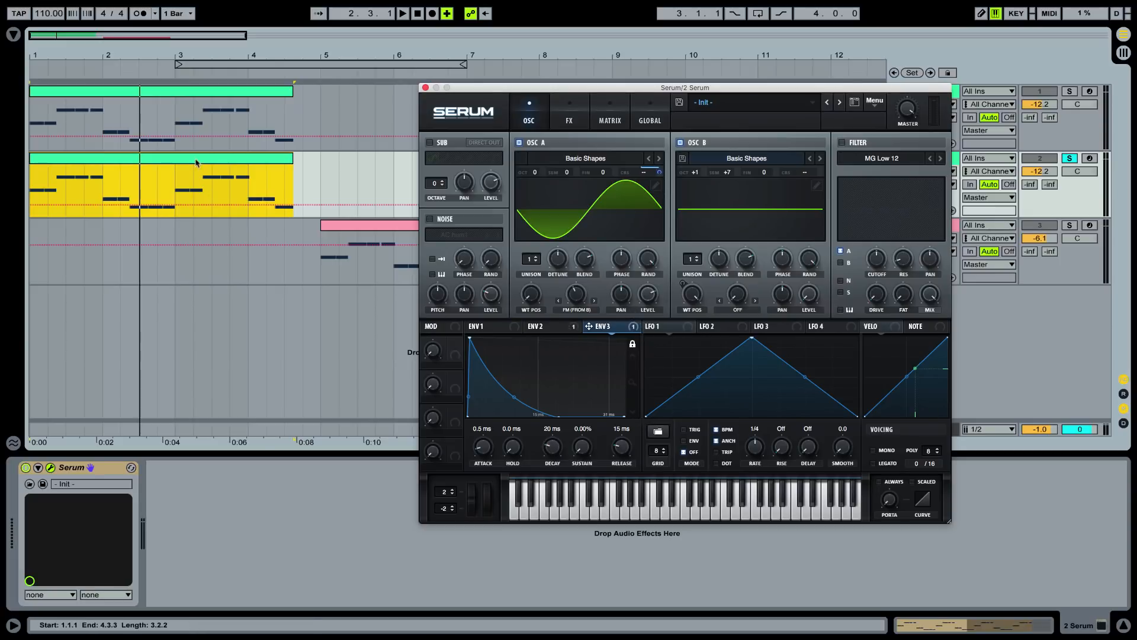
Audition the clip with Envelope 3's coarse pitch modulation active, compare it bypassed, and re-enable the modulation
key("space")
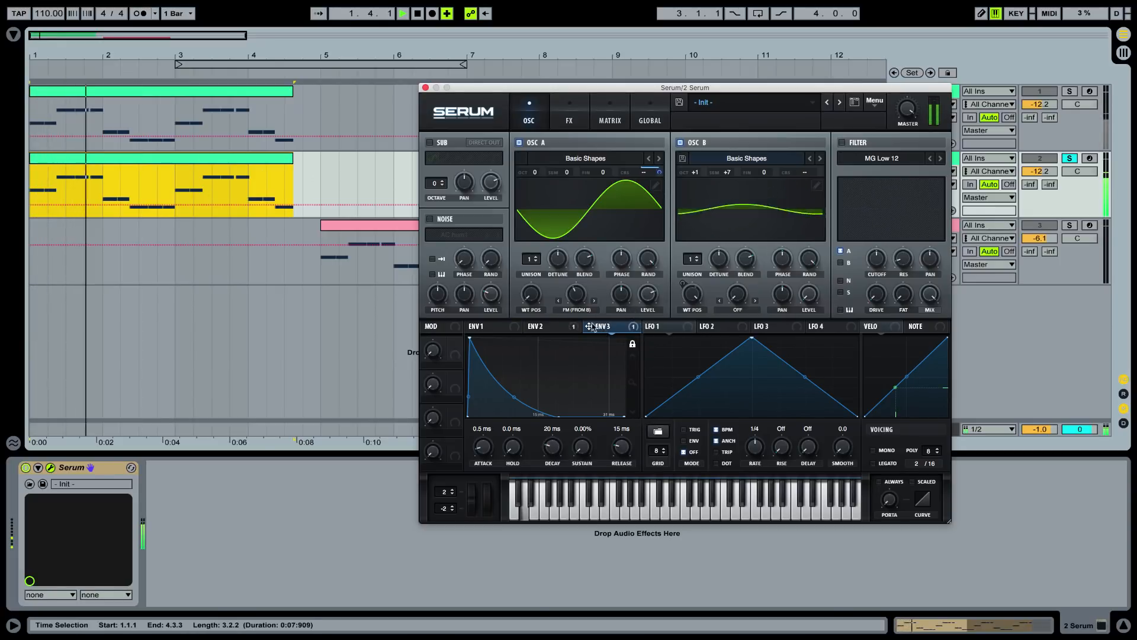
mouse_move(590, 326)
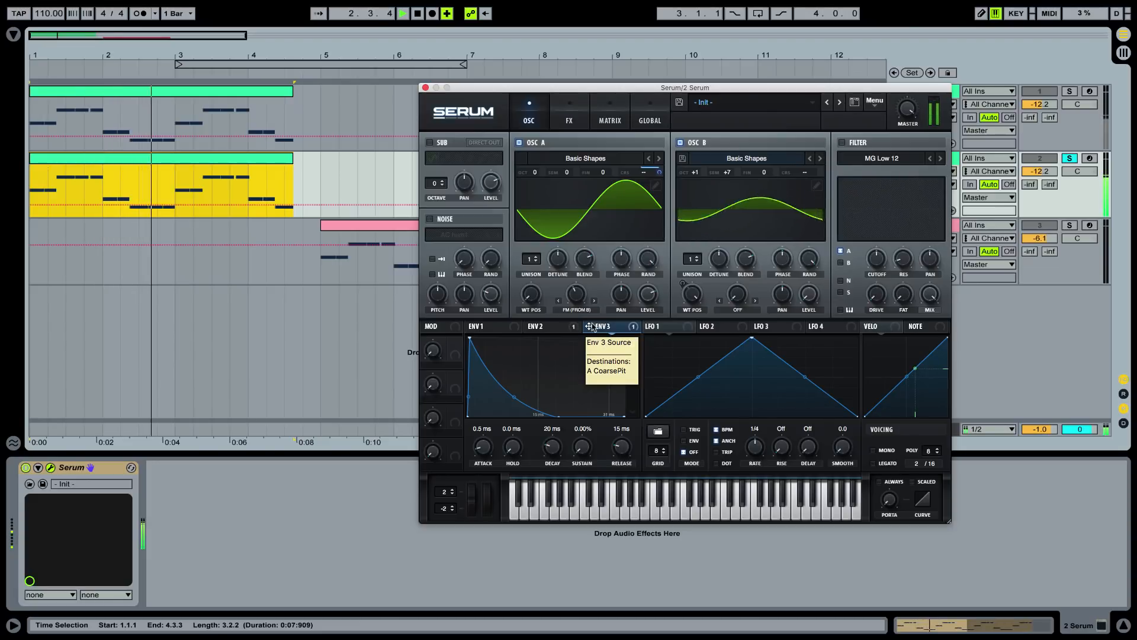
key("space")
right_click(591, 326)
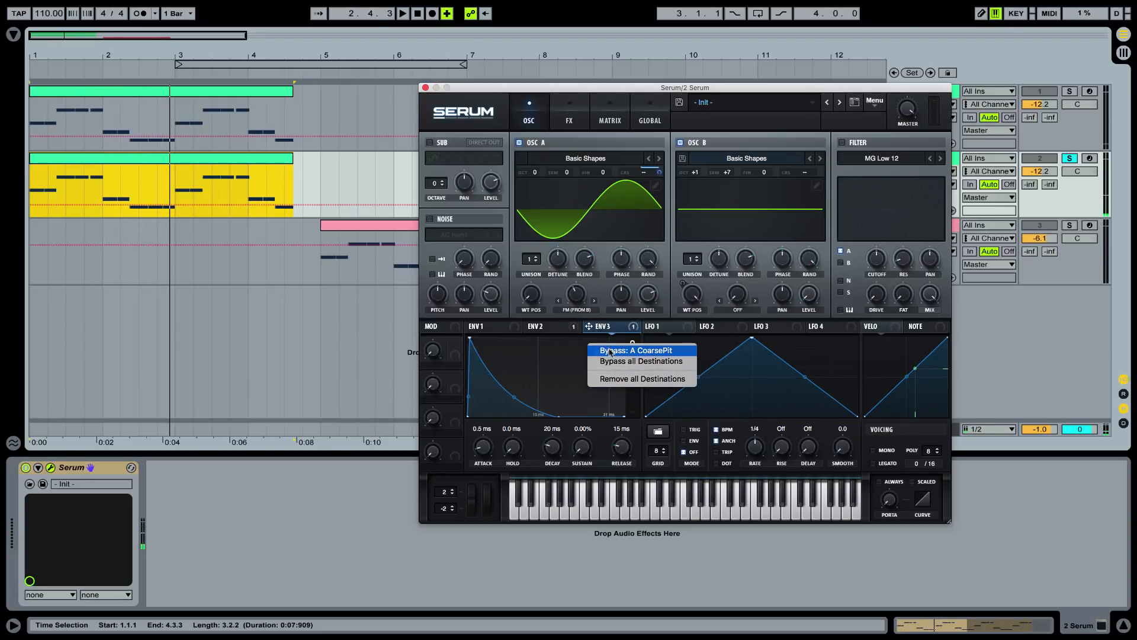
left_click(610, 352)
key("space")
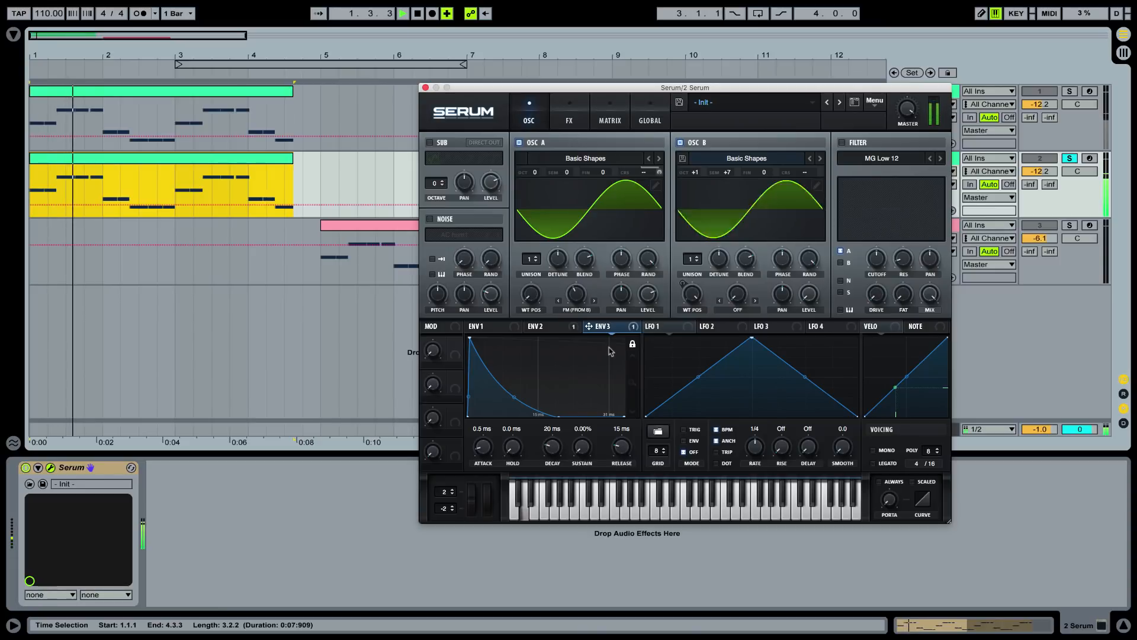
right_click(590, 326)
left_click(610, 351)
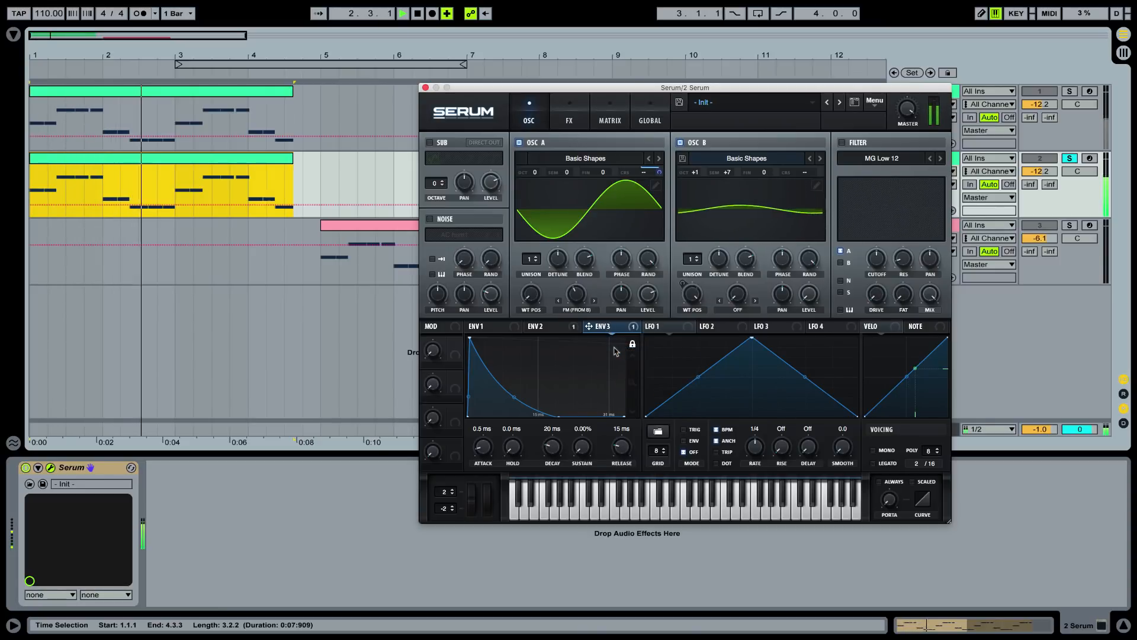
Stop playback, add the saved EQ Eight preset from Tutorial files after Serum, and enable its filter bands 3 and 2
key("space")
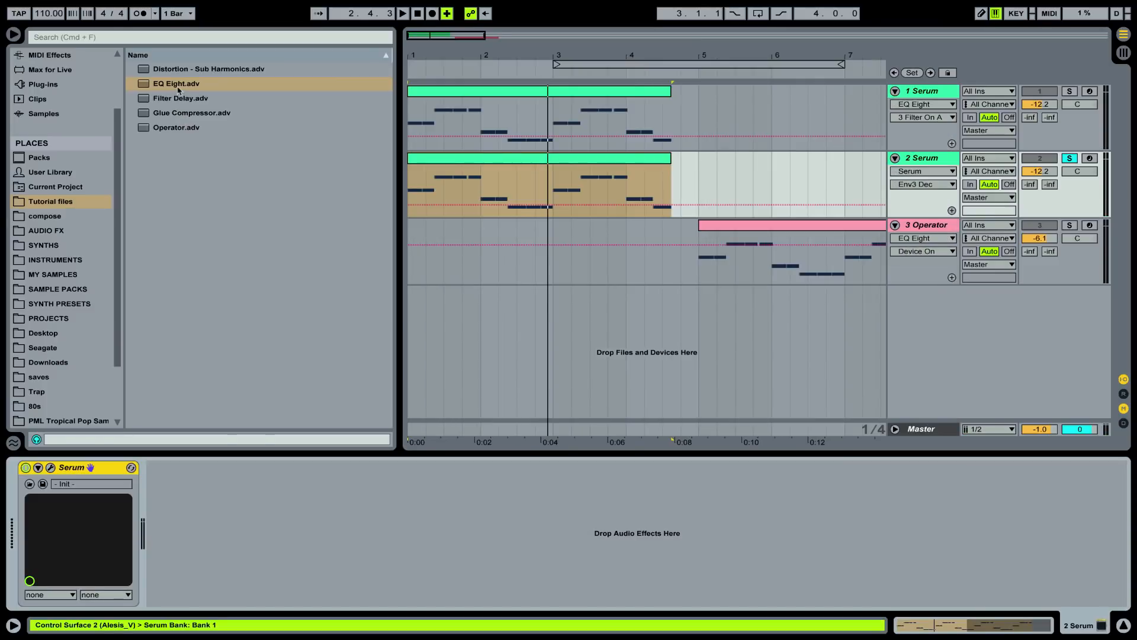
left_click_drag(178, 89, 186, 473)
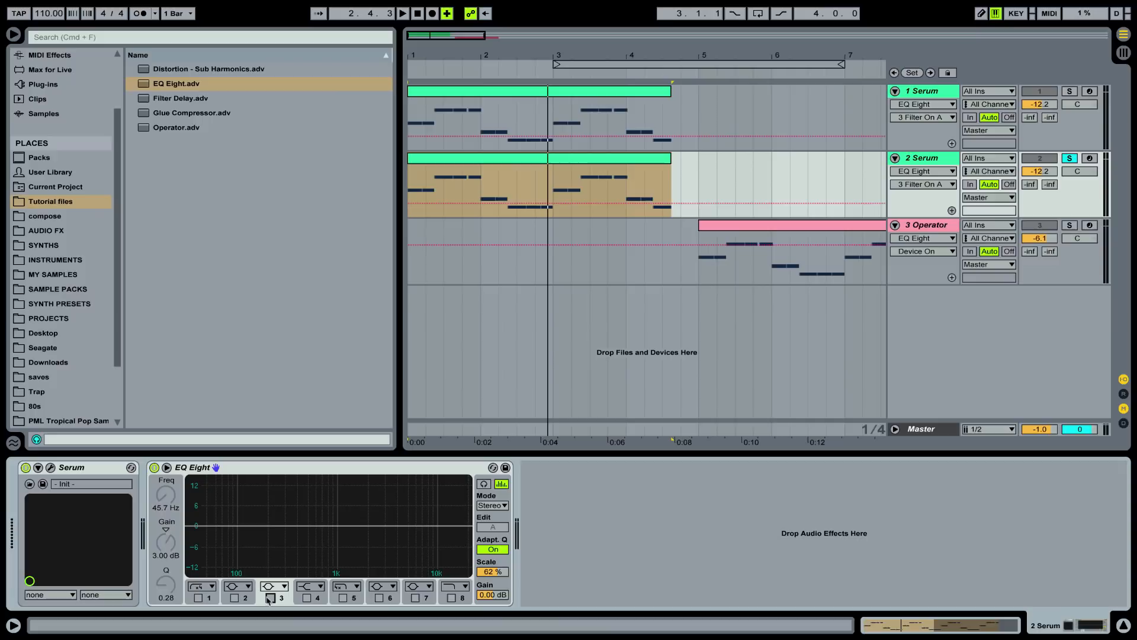
left_click(270, 598)
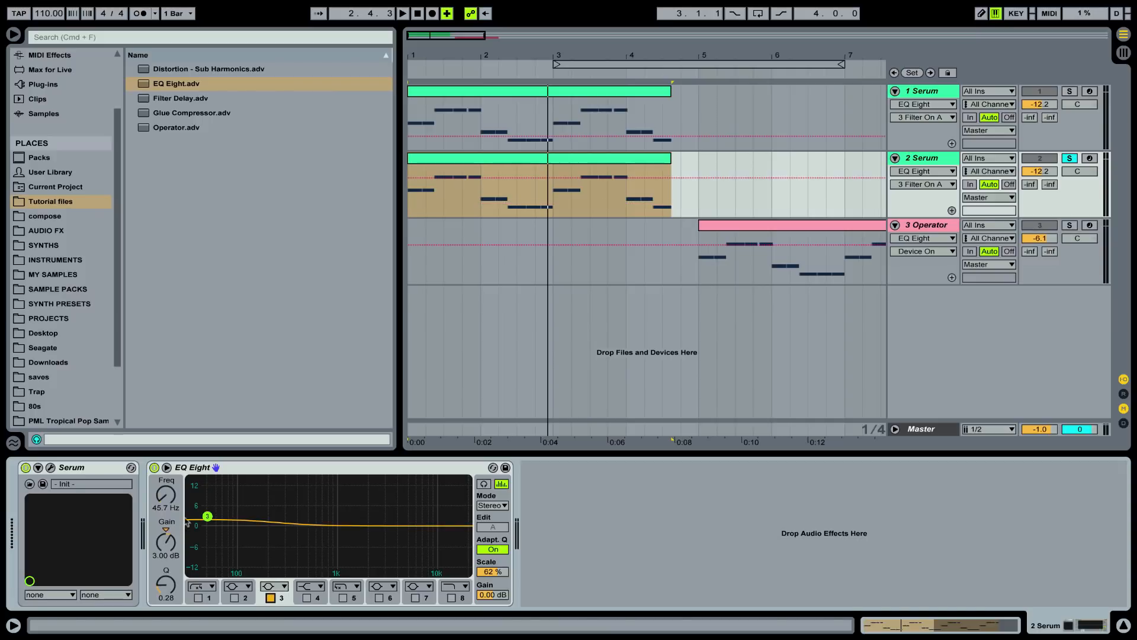
left_click(233, 597)
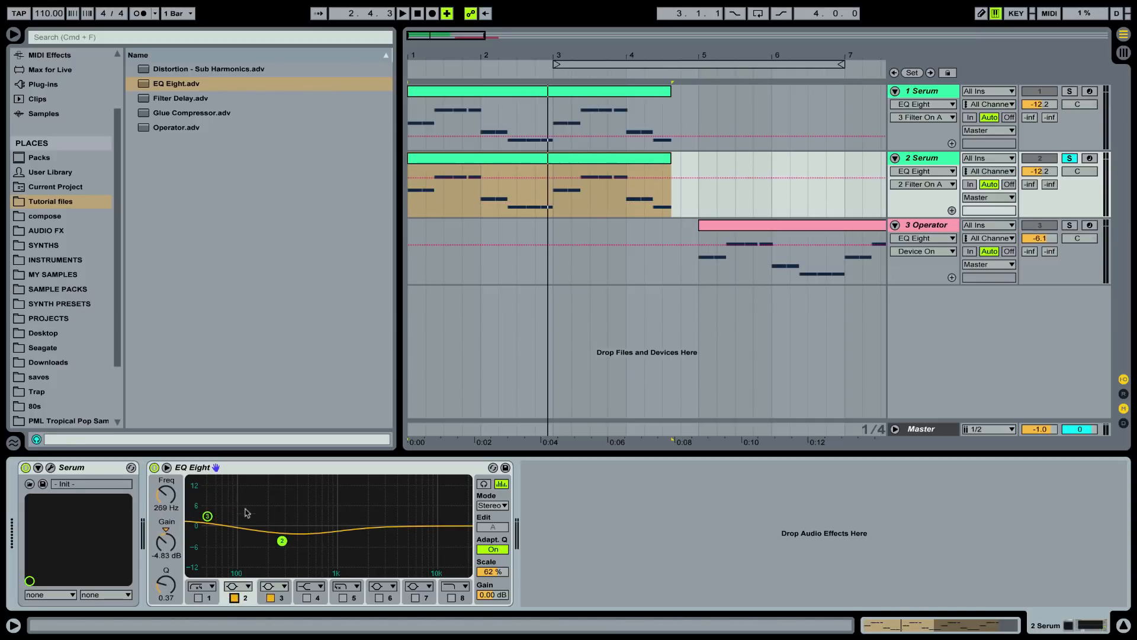
Audition the clip while comparing EQ Eight bypassed and active, leaving it enabled
key("space")
left_click(155, 468)
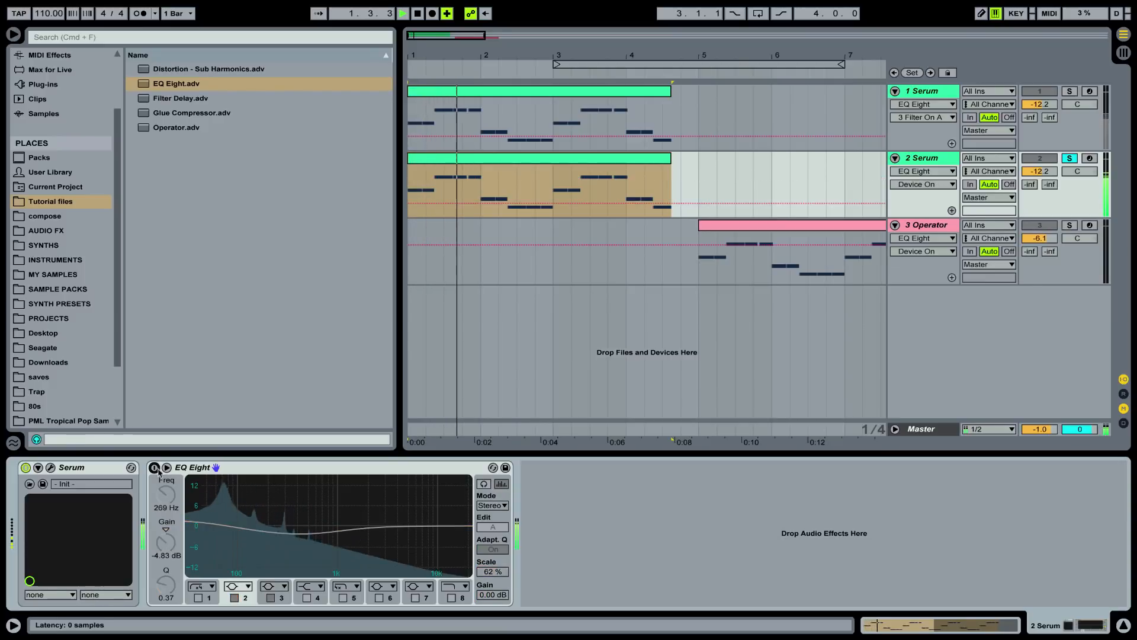
left_click(155, 468)
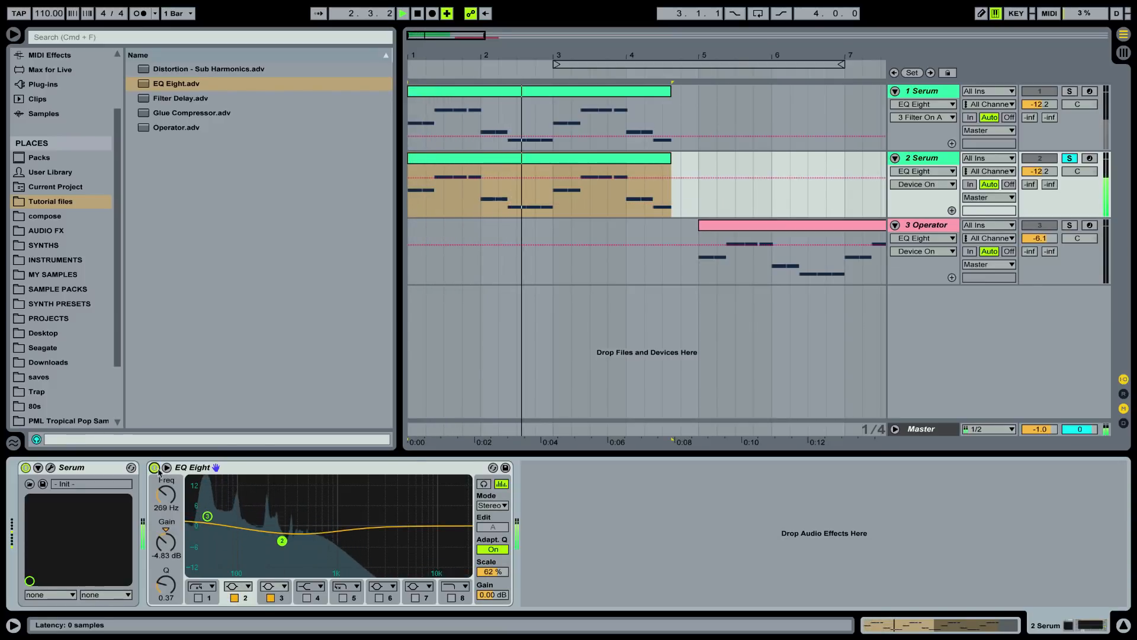
key("space")
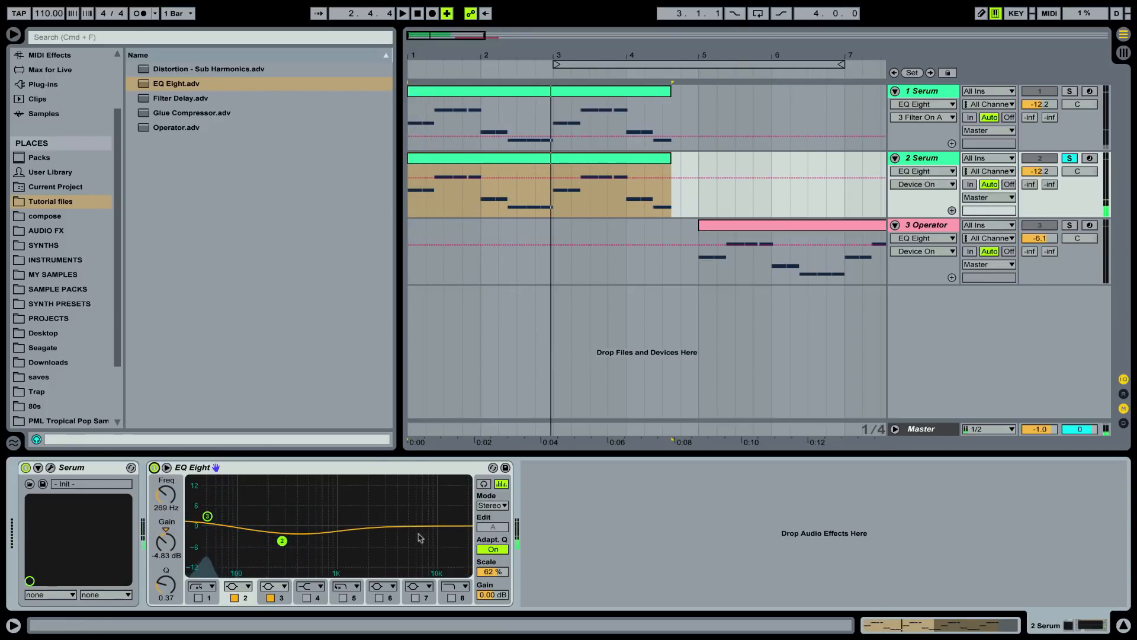
Set EQ Eight's scale to 72%, audition the clip, and inspect the settings of filter bands 3 and 2
left_click_drag(499, 573, 498, 541)
key("space")
key("space")
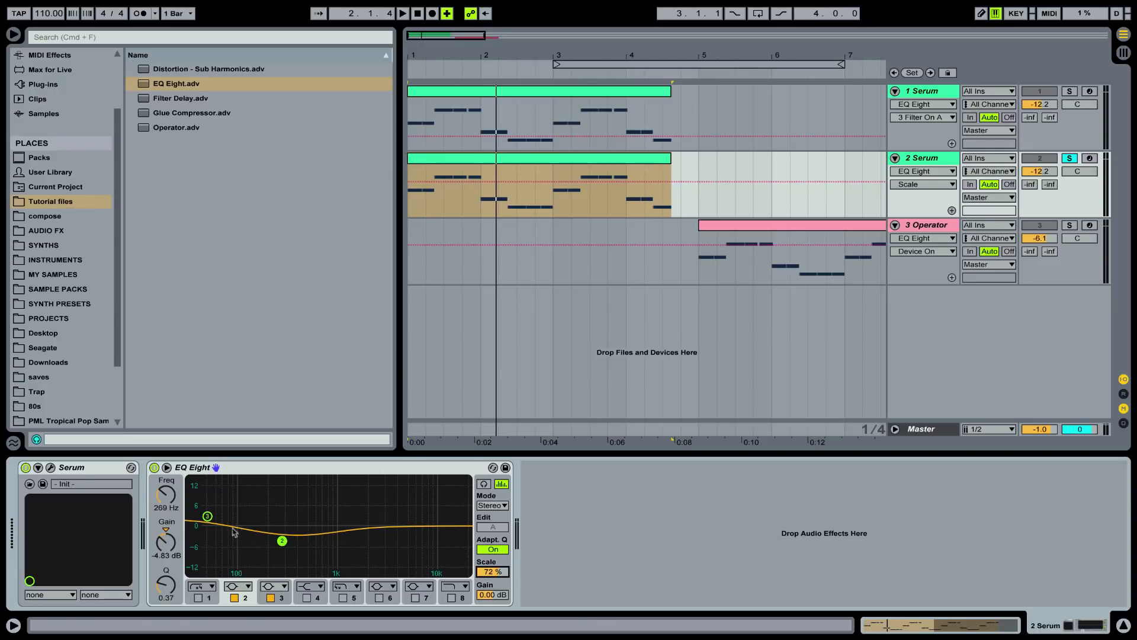
left_click(207, 517)
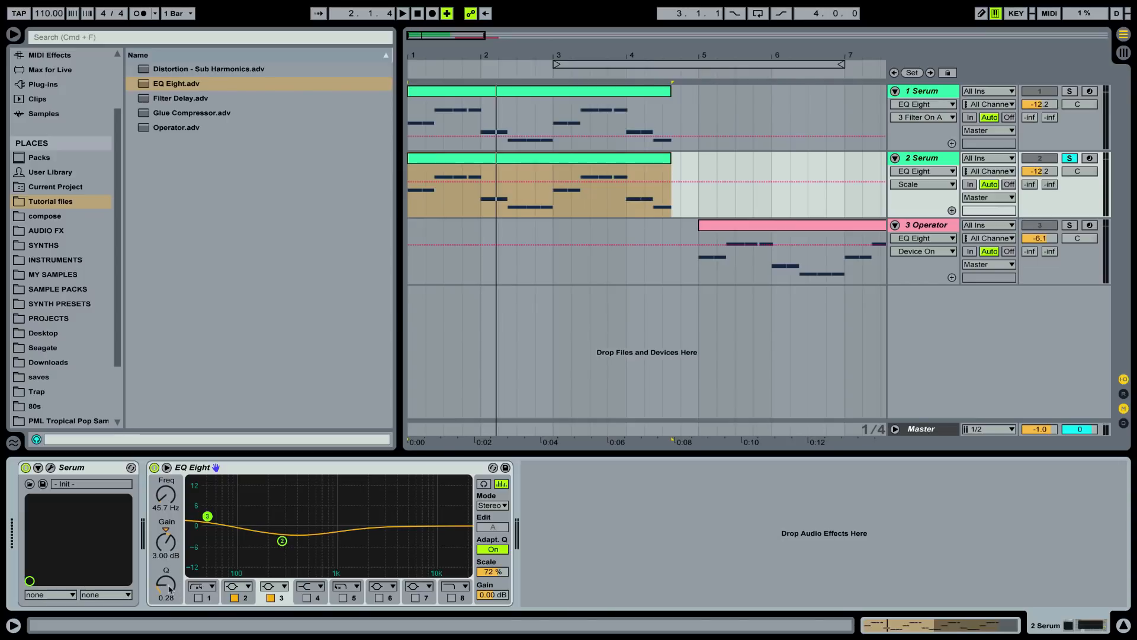
left_click(282, 541)
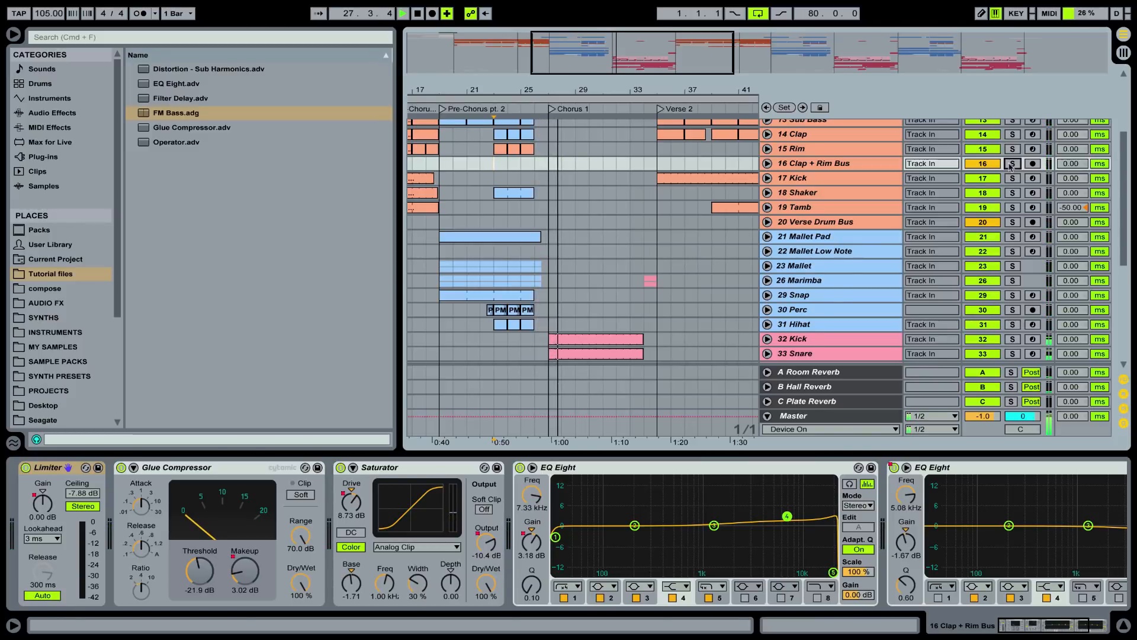
Unfold the Whistle Flute track during song playback and select its second clip in Chorus 1
scroll(683, 290, "up", 5)
scroll(637, 242, "down", 10)
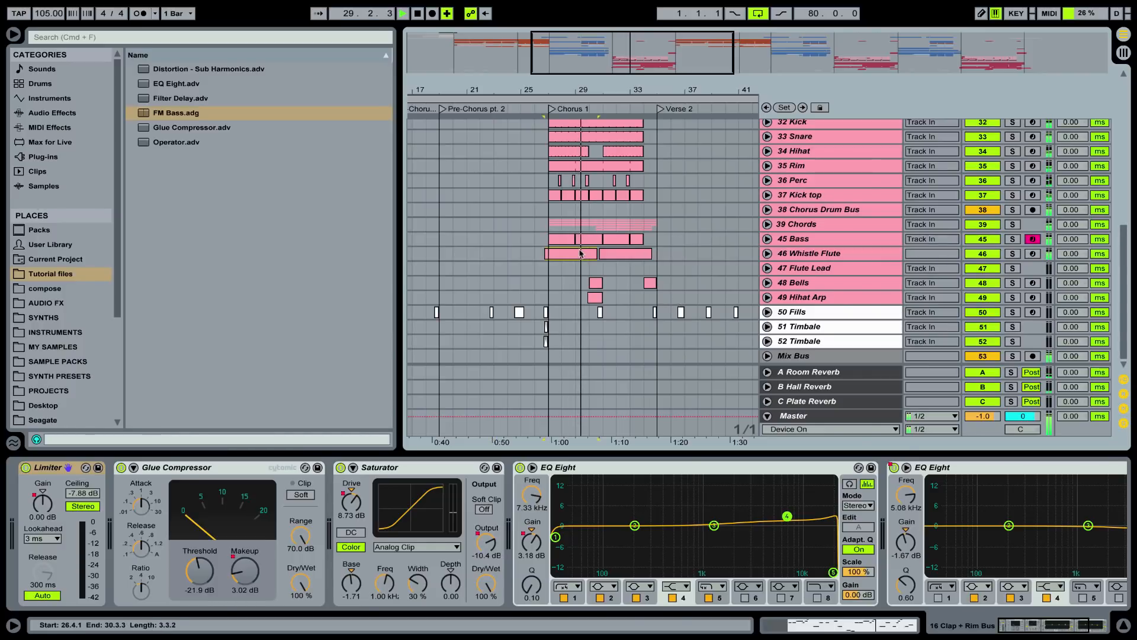
left_click(668, 257)
left_click(767, 253)
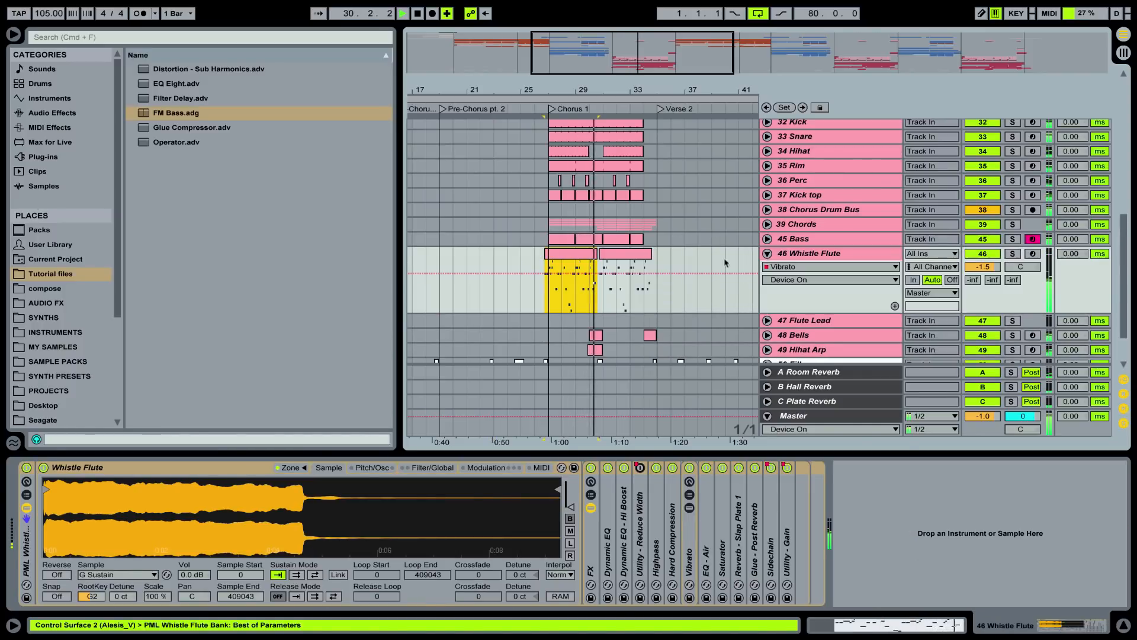
left_click(623, 257)
scroll(682, 260, "down", 3)
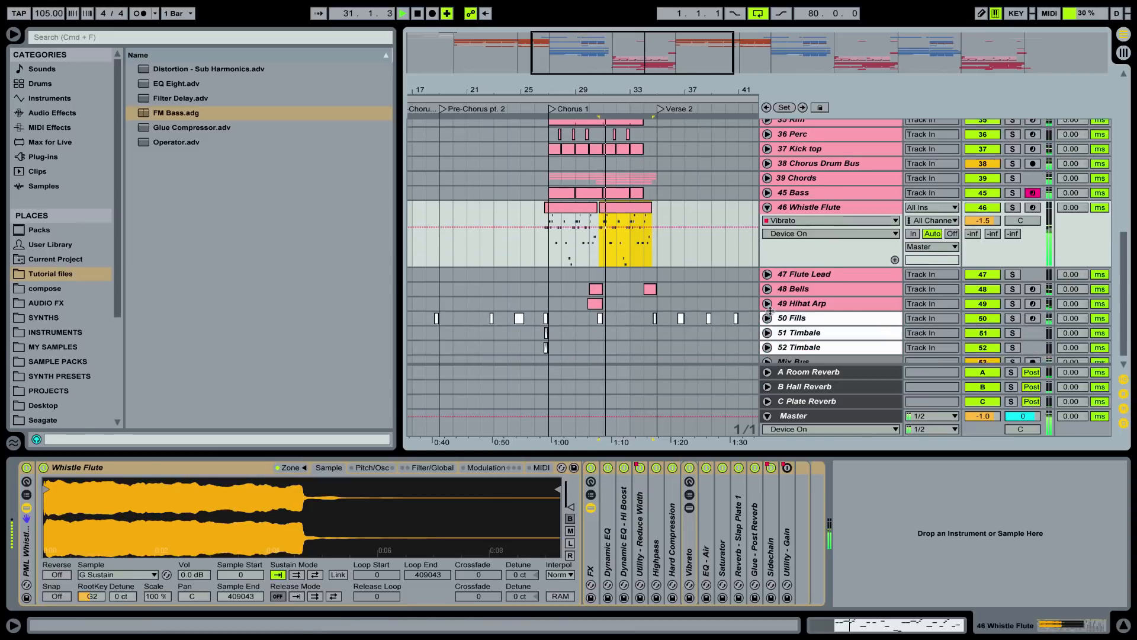
Unfold the Snare and Hihat tracks and examine their clips near the end of Chorus 1
scroll(754, 267, "up", 5)
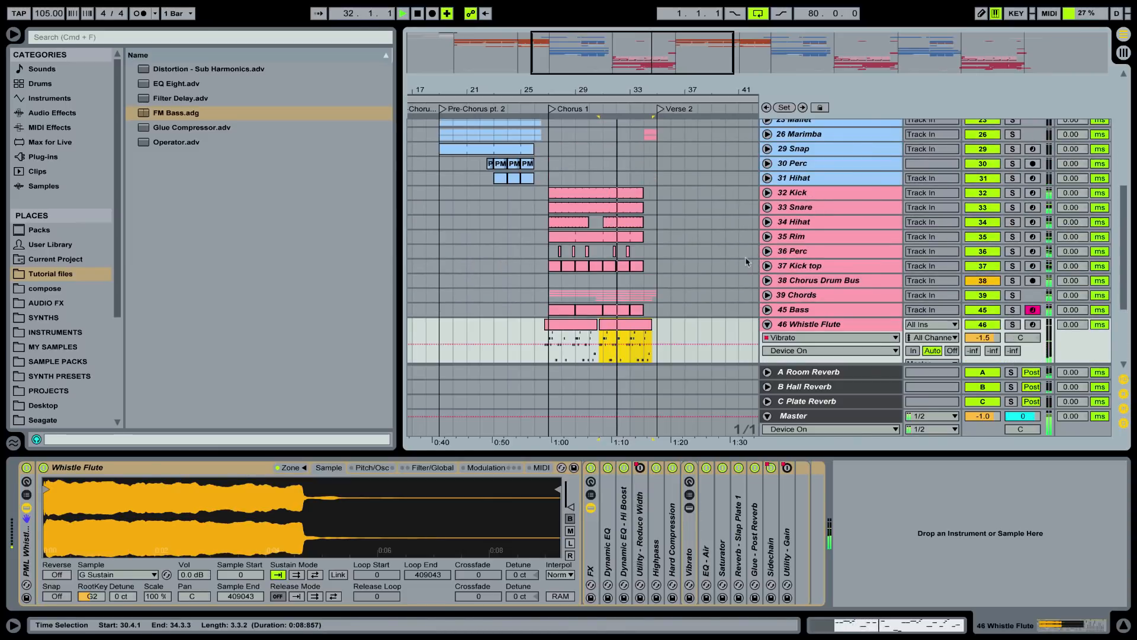
left_click(767, 208)
left_click(767, 274)
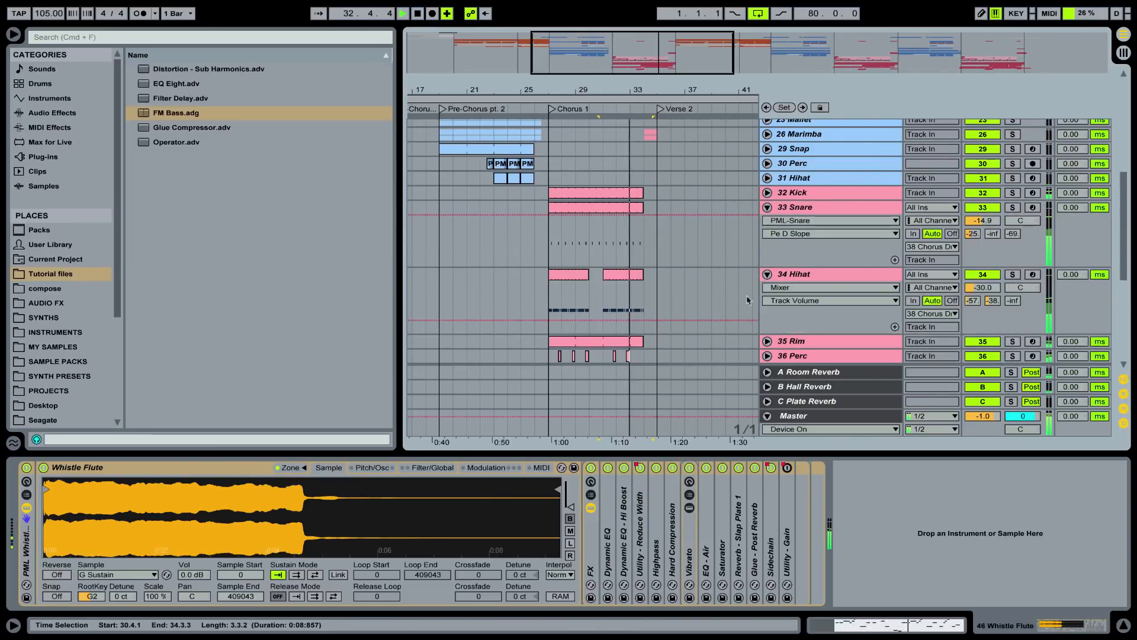
scroll(734, 258, "down", 4)
left_click_drag(682, 92, 679, 109)
scroll(624, 228, "up", 3)
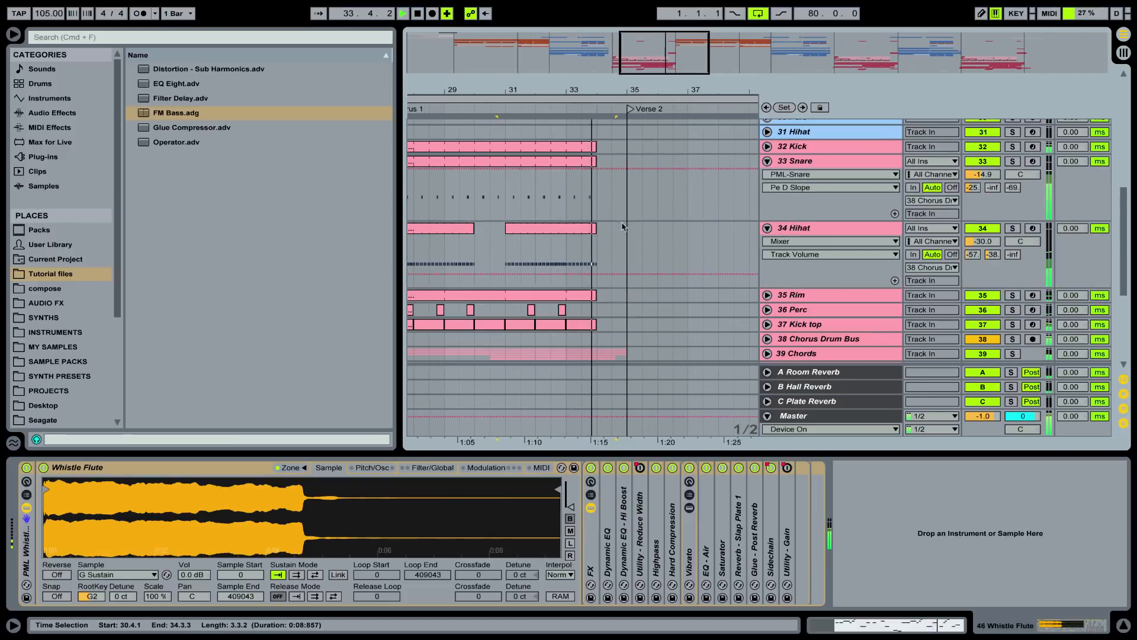